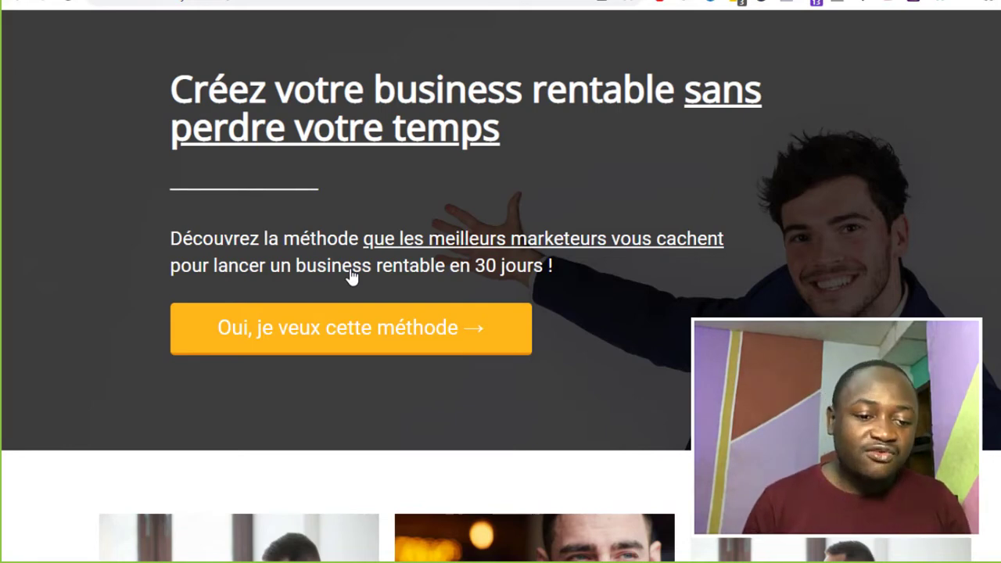
- Check the template homepage's opening sections and the Gratuit plan's contact allowance in the pricing table
{"action": "scroll", "coordinate": [367, 275], "scroll_direction": "down", "scroll_amount": 3}
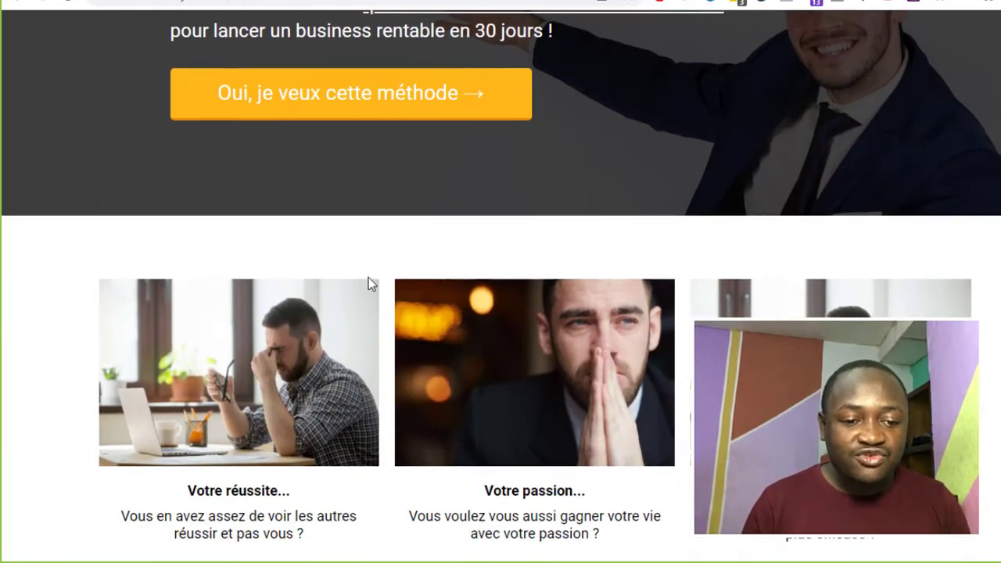
{"action": "scroll", "coordinate": [367, 275], "scroll_direction": "up", "scroll_amount": 3}
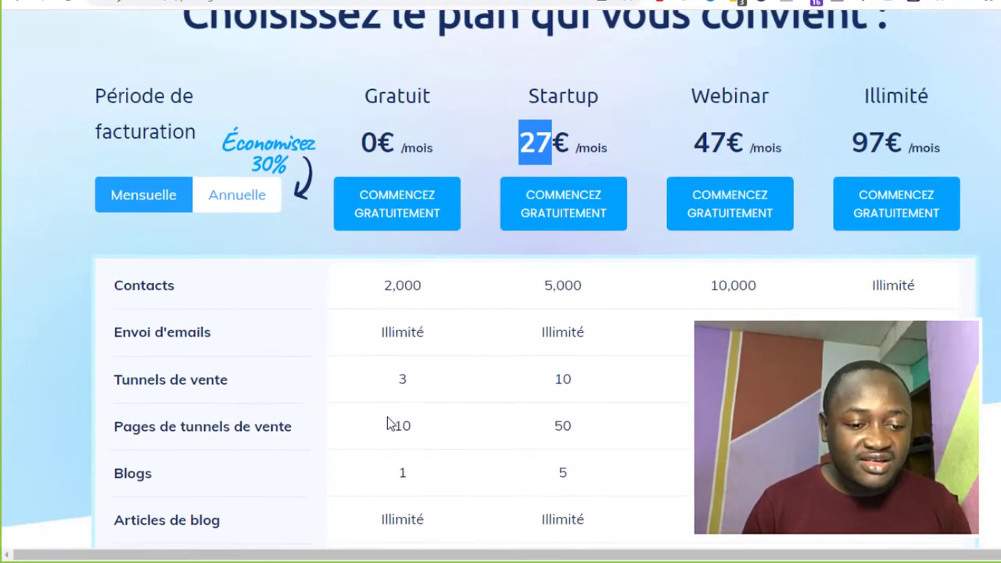
{"action": "scroll", "coordinate": [388, 448], "scroll_direction": "down", "scroll_amount": 2}
{"action": "left_click_drag", "start_coordinate": [381, 284], "coordinate": [466, 283]}
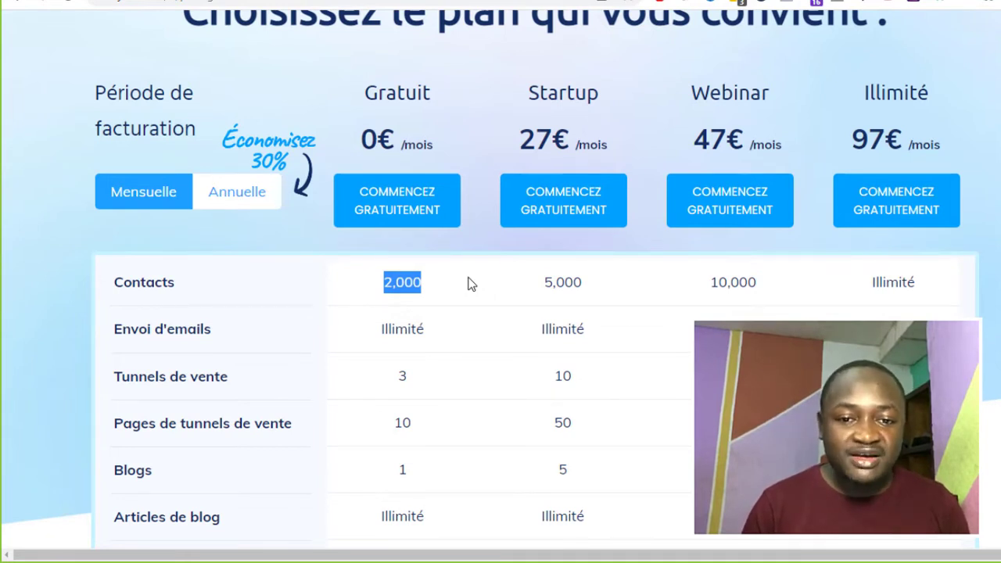
- Review the TAPEZINFO homepage down to the founder's about section, including the e-mail sign-up popup behind "Je veux cette méthode"
{"action": "left_click", "coordinate": [762, 2]}
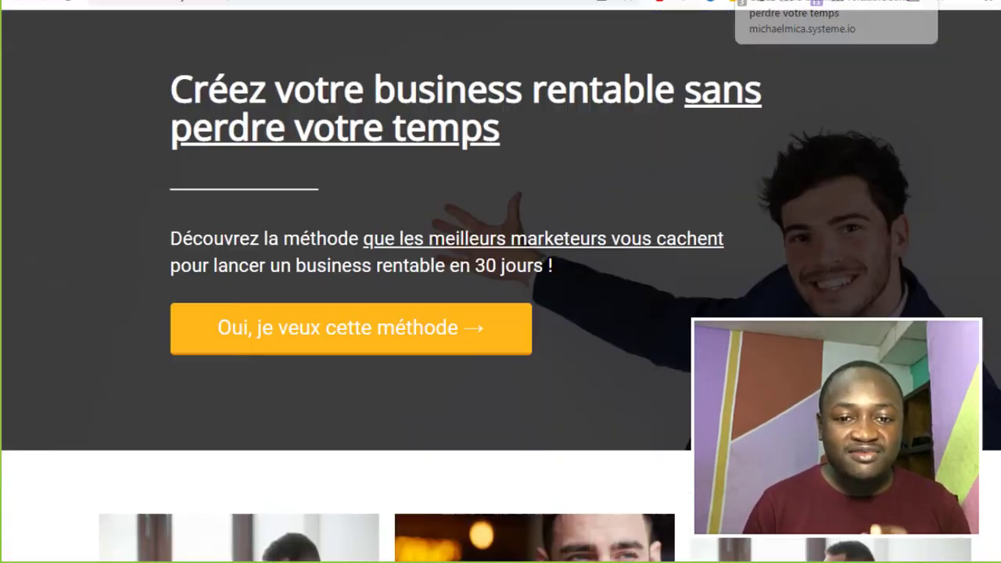
{"action": "scroll", "coordinate": [391, 297], "scroll_direction": "down", "scroll_amount": 6}
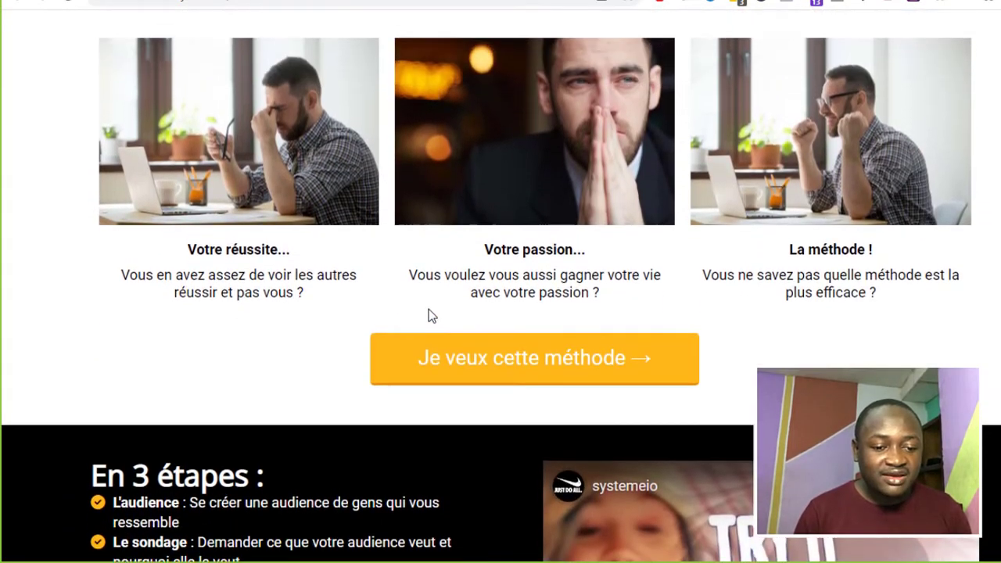
{"action": "left_click", "coordinate": [505, 371]}
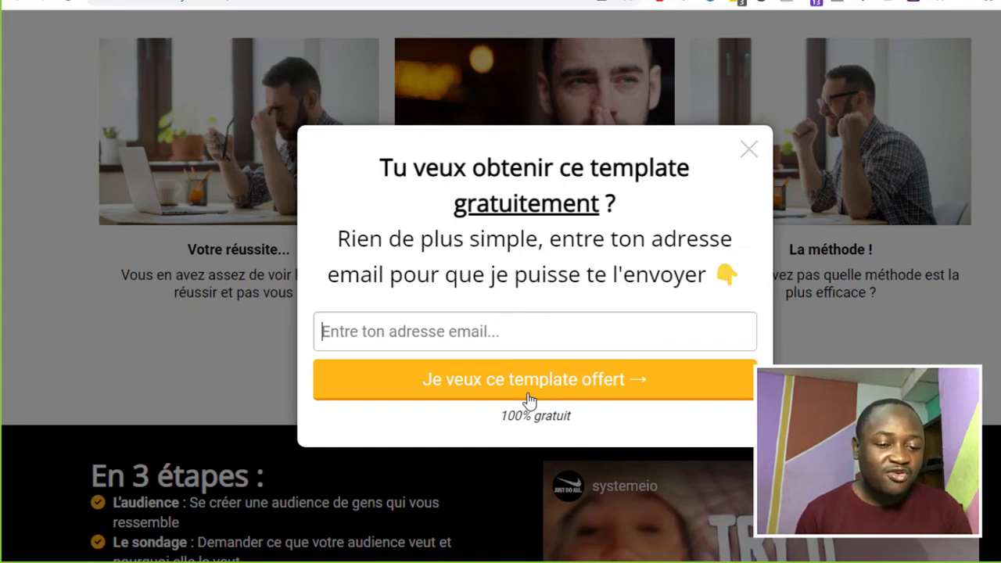
{"action": "left_click", "coordinate": [755, 155]}
{"action": "scroll", "coordinate": [703, 266], "scroll_direction": "down", "scroll_amount": 2}
{"action": "scroll", "coordinate": [698, 281], "scroll_direction": "down", "scroll_amount": 10}
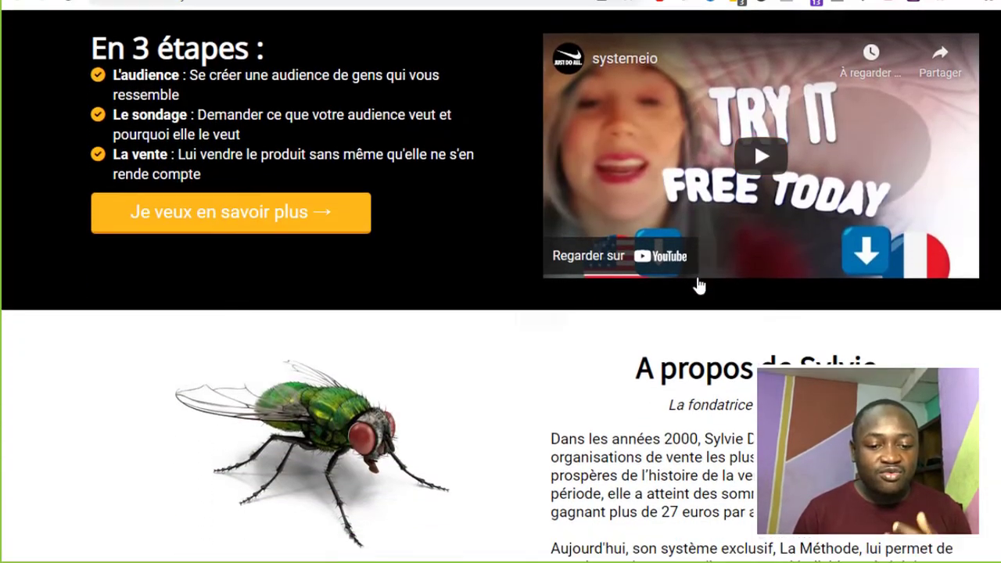
{"action": "scroll", "coordinate": [698, 283], "scroll_direction": "up", "scroll_amount": 1}
{"action": "scroll", "coordinate": [698, 285], "scroll_direction": "up", "scroll_amount": 15}
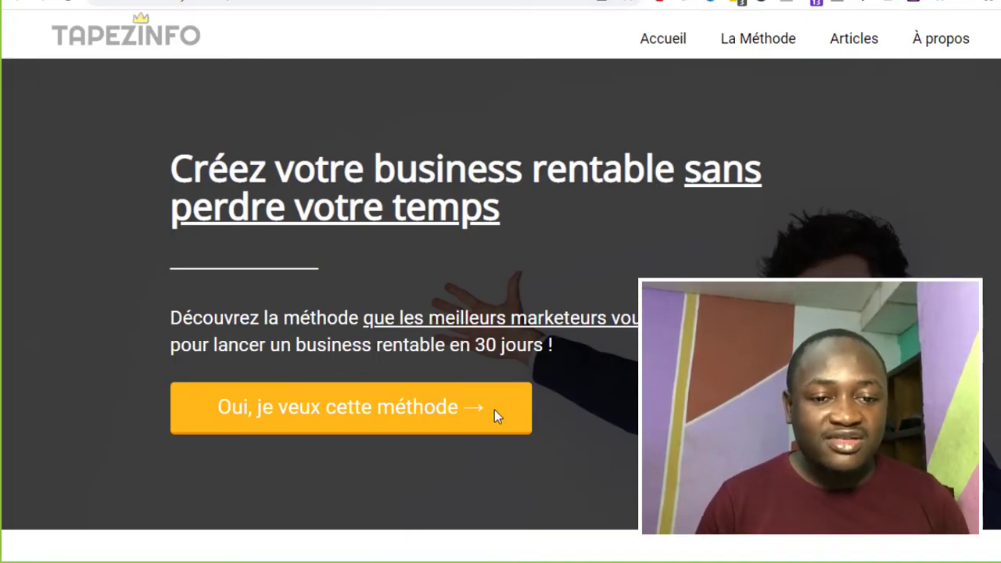
- Open the 1 CLIC 1 SITE blog, look through its information pages and return to its articles list
{"action": "left_click", "coordinate": [695, 2]}
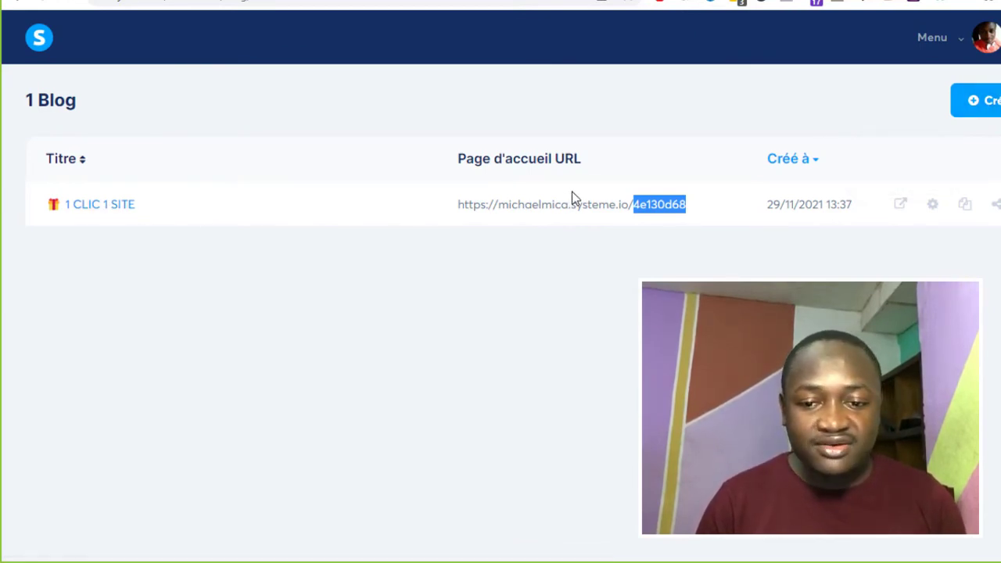
{"action": "left_click", "coordinate": [545, 200]}
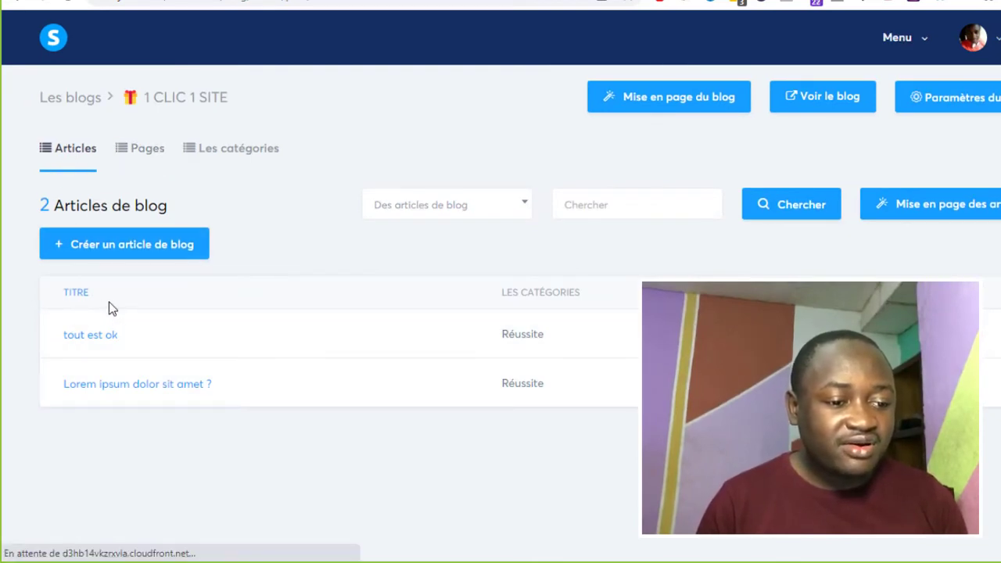
{"action": "left_click_drag", "start_coordinate": [34, 149], "coordinate": [268, 154]}
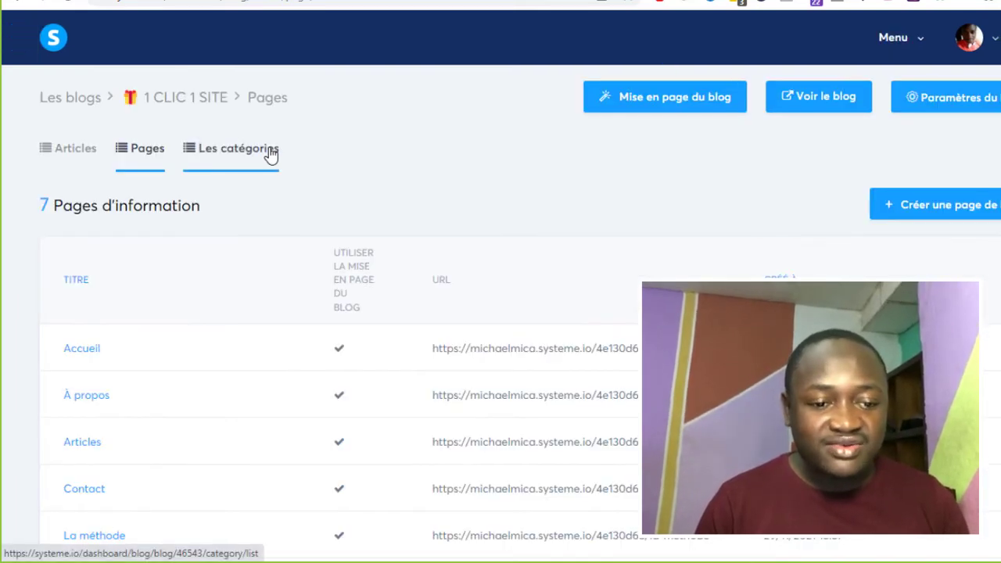
{"action": "scroll", "coordinate": [384, 335], "scroll_direction": "down", "scroll_amount": 2}
{"action": "scroll", "coordinate": [384, 334], "scroll_direction": "up", "scroll_amount": 2}
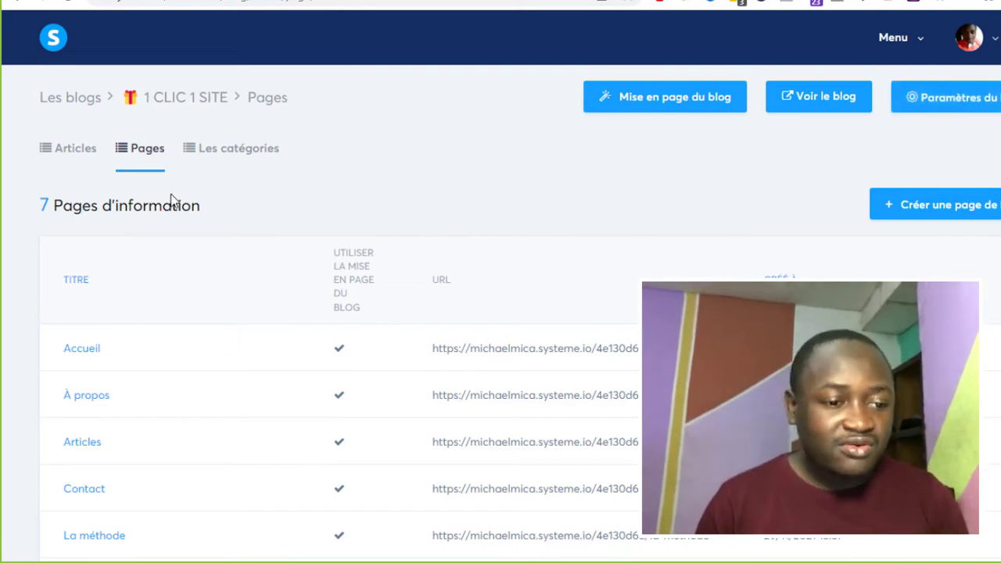
{"action": "left_click", "coordinate": [74, 153]}
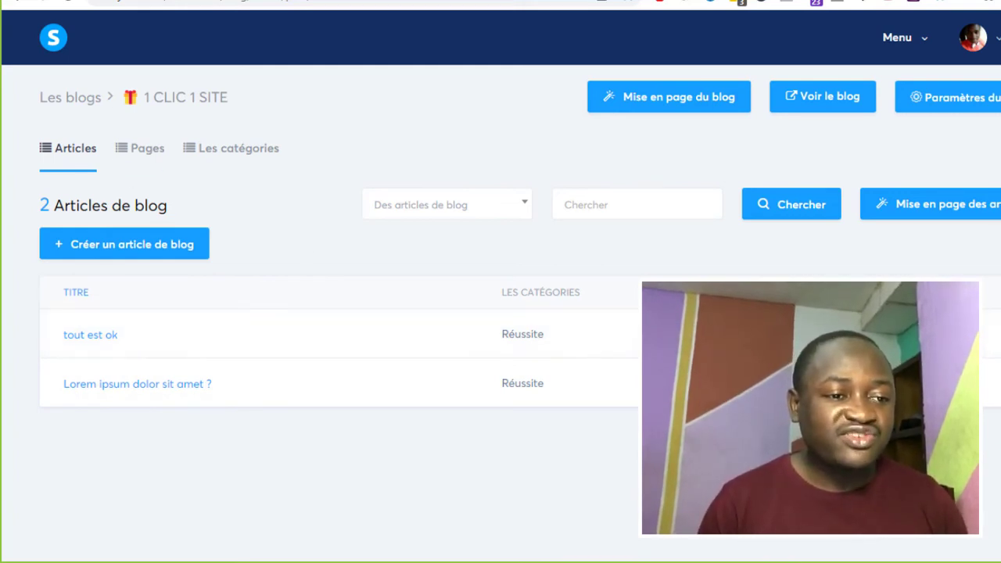
- Look at the Content Writer query list in NEURON and switch back to the blog's articles list in systeme.io
{"action": "left_click", "coordinate": [138, 2]}
{"action": "left_click", "coordinate": [220, 2]}
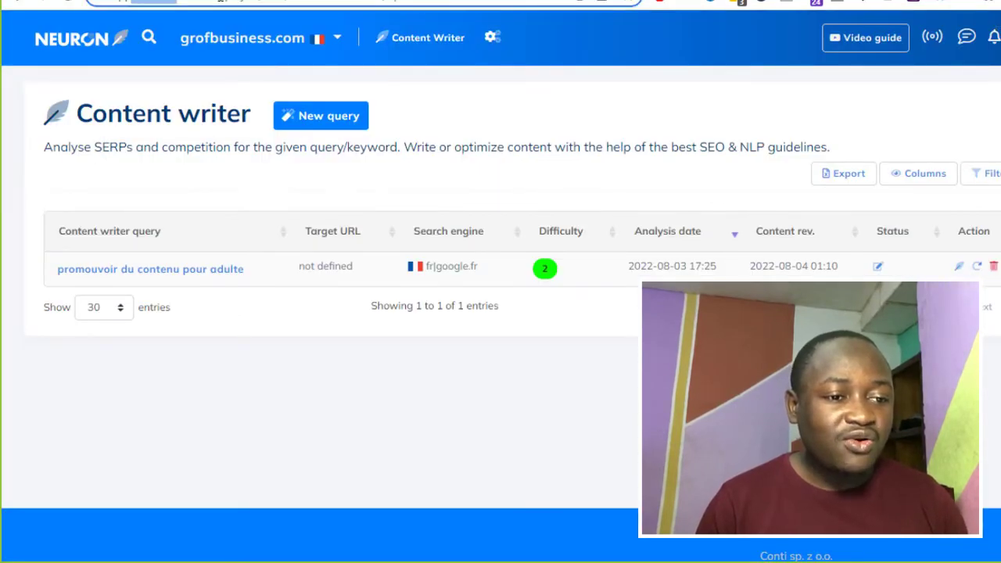
{"action": "double_click", "coordinate": [225, 3]}
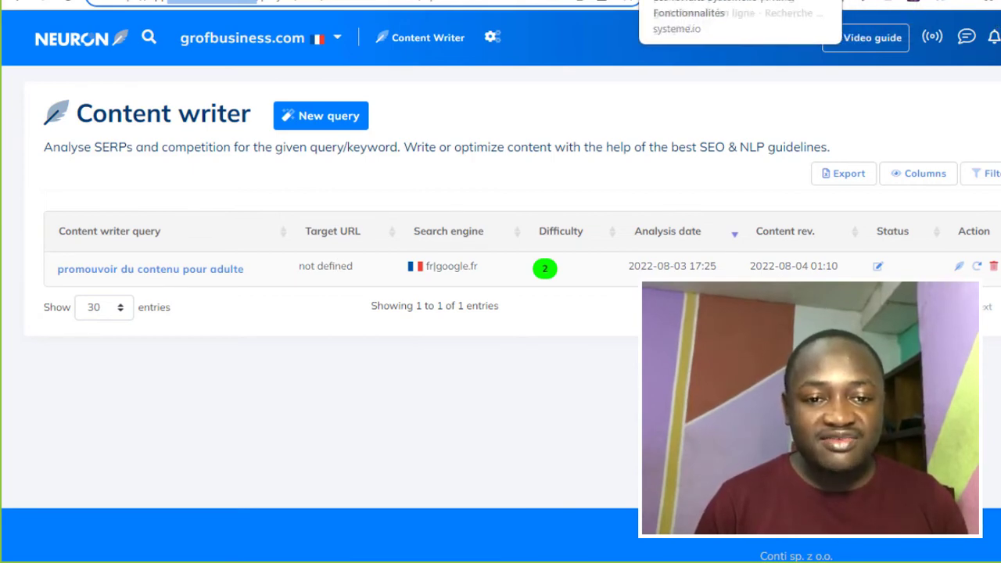
{"action": "key", "text": "ctrl+Tab"}
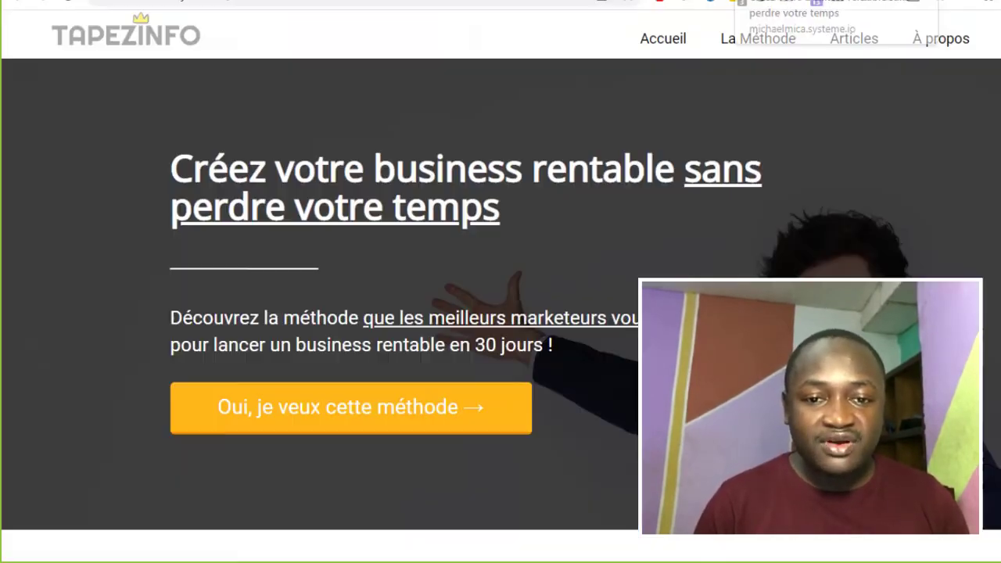
{"action": "key", "text": "ctrl+Tab"}
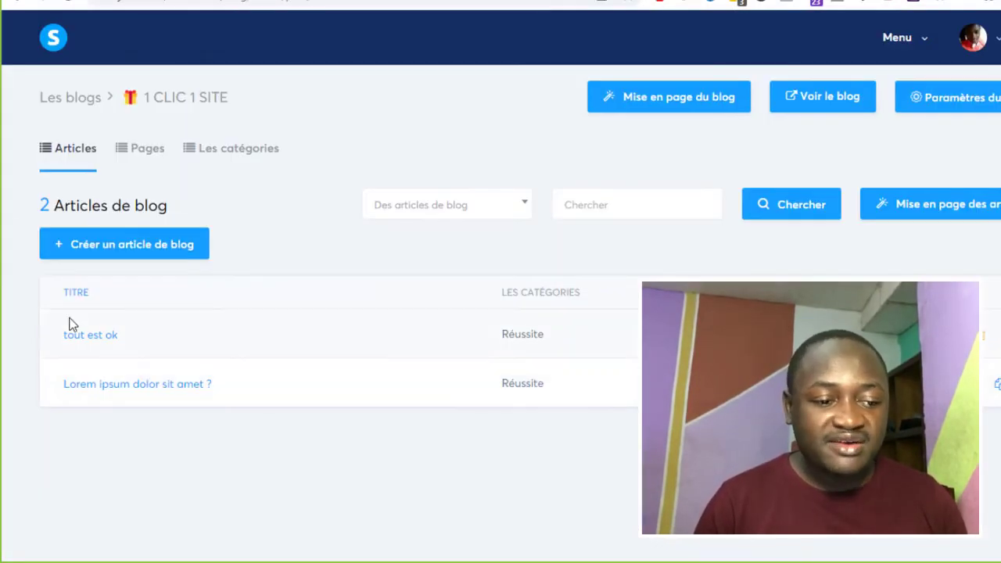
- Start a new blog article with the title "salut tout le monde"
{"action": "left_click", "coordinate": [128, 249]}
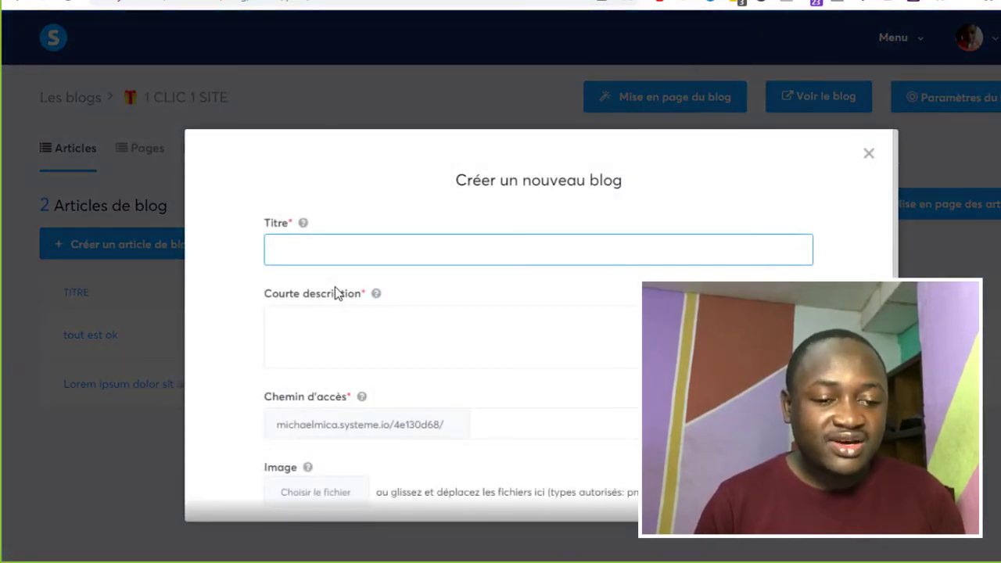
{"action": "type", "text": "sa"}
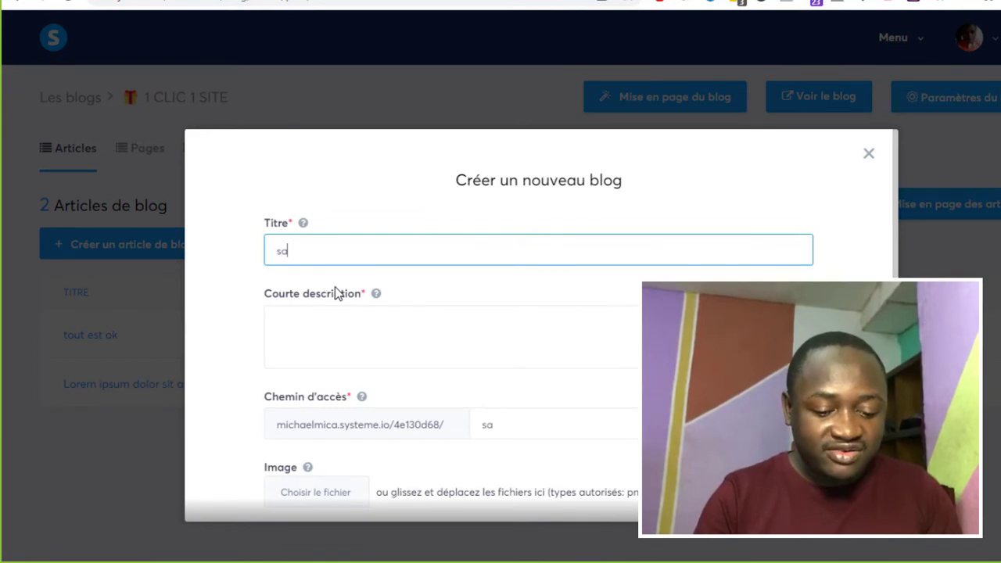
{"action": "type", "text": "lut tout le monde"}
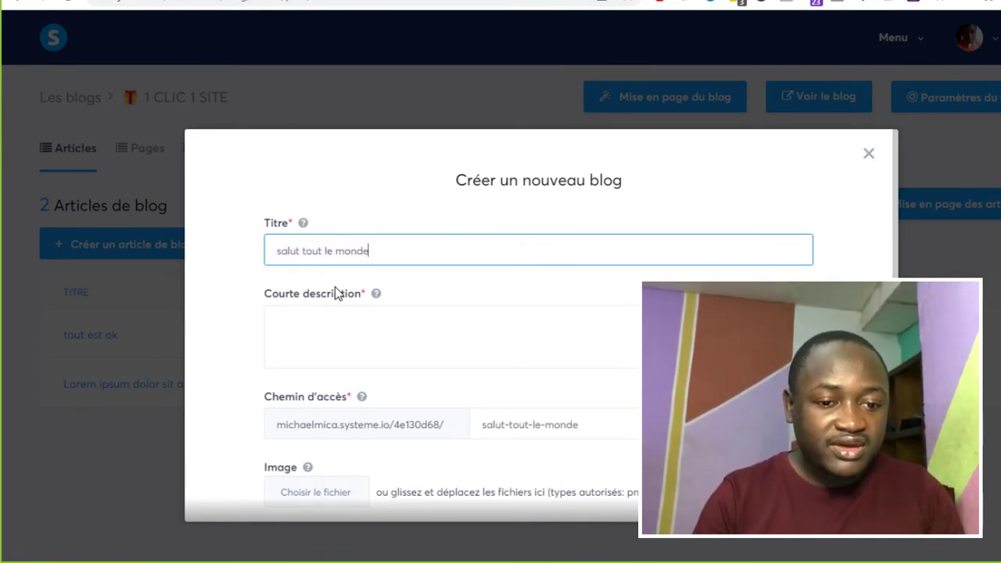
- Enter "tout est bon pour nous ok" as the article's short description
{"action": "key", "text": "Tab"}
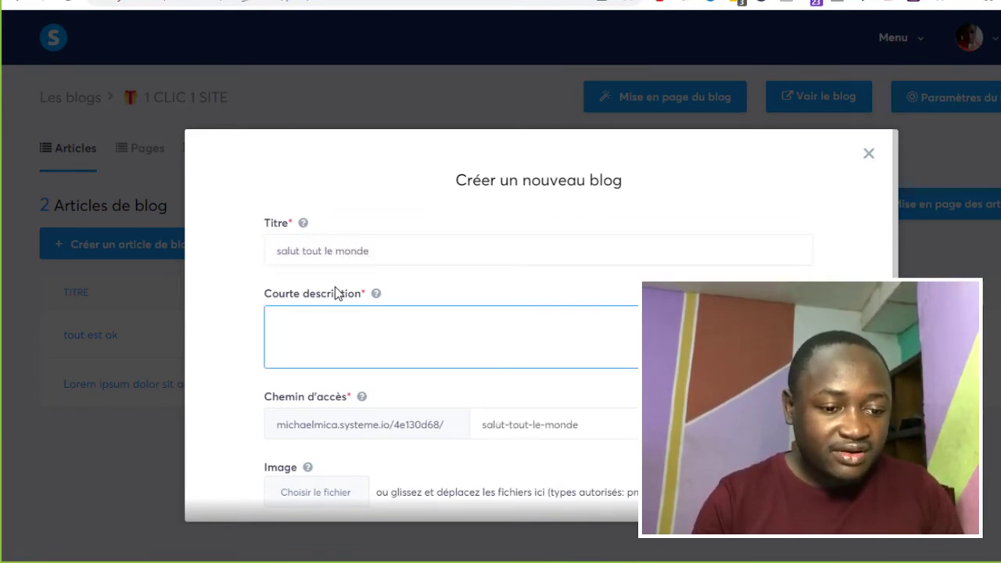
{"action": "type", "text": "tout "}
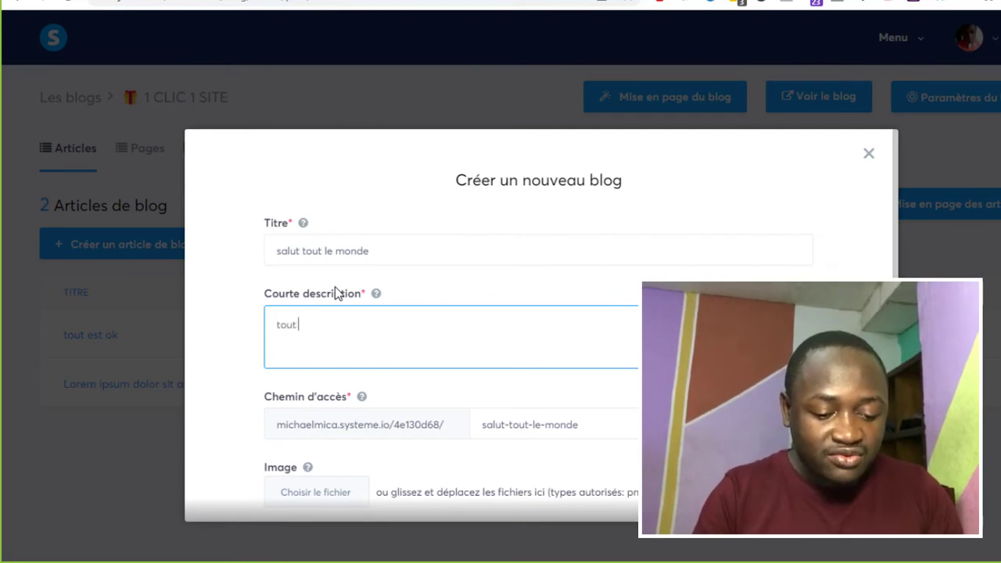
{"action": "type", "text": "est bon "}
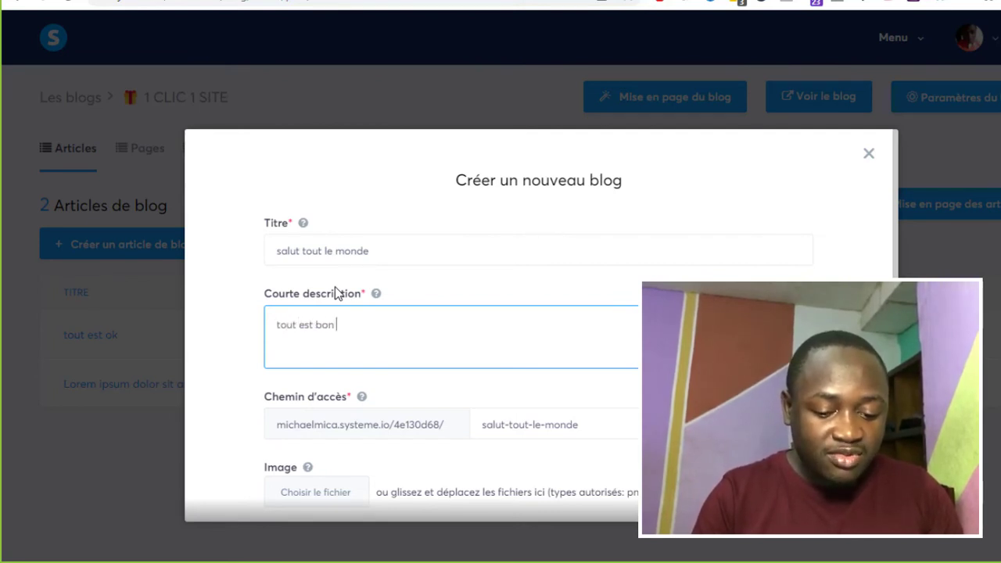
{"action": "type", "text": "pour nous o"}
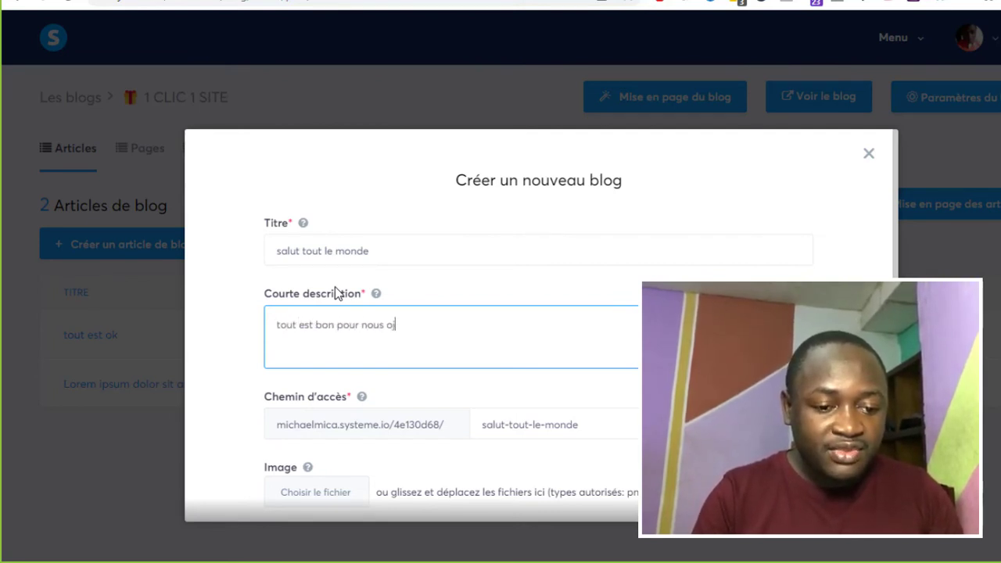
{"action": "type", "text": "k"}
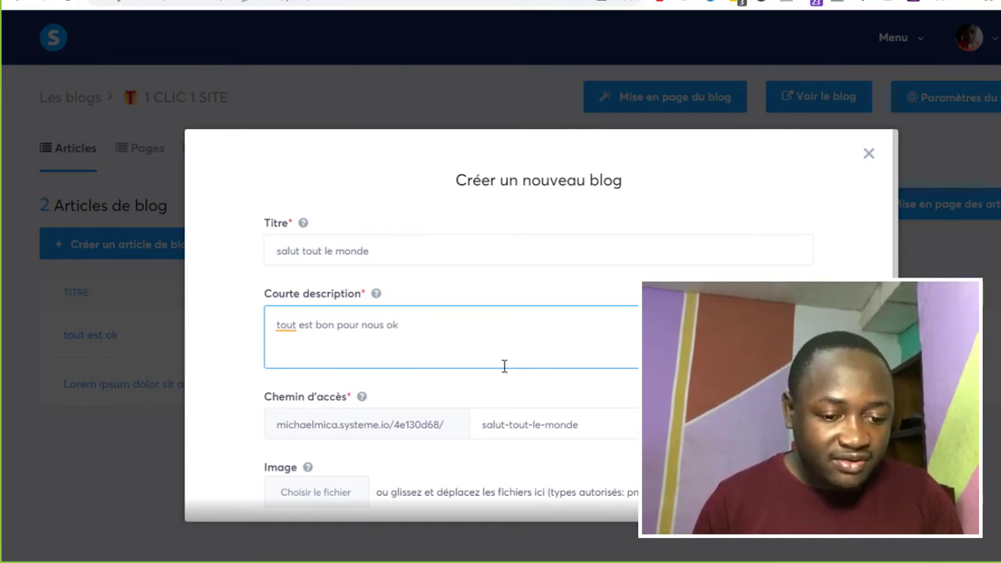
- Create the article with the access path salut-tout-le-monde, without an image or category
{"action": "scroll", "coordinate": [520, 407], "scroll_direction": "down", "scroll_amount": 2}
{"action": "left_click_drag", "start_coordinate": [604, 300], "coordinate": [450, 298]}
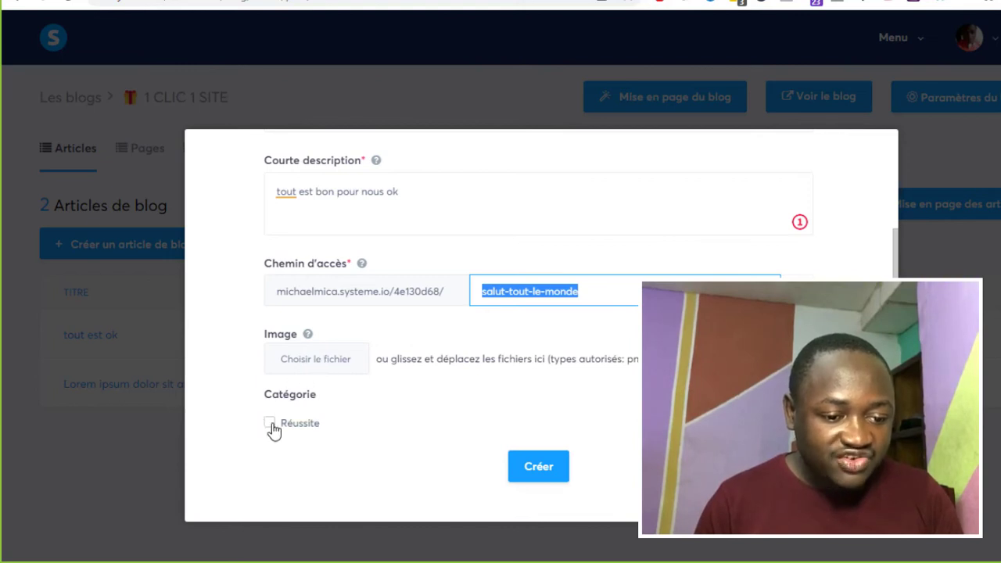
{"action": "left_click", "coordinate": [531, 471]}
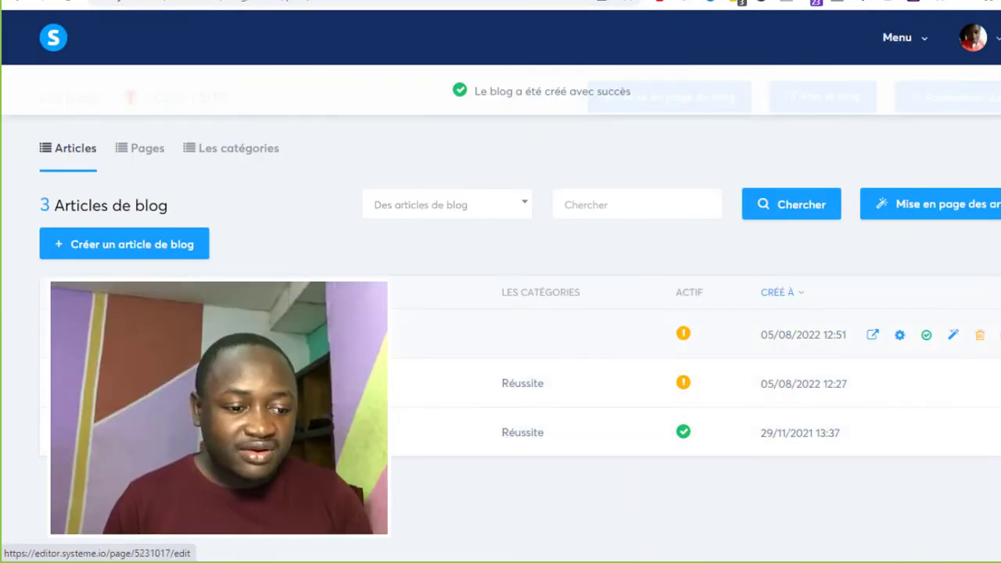
- Activate the new "salut tout le monde" article and compare its active status with the other articles
{"action": "left_click", "coordinate": [927, 338]}
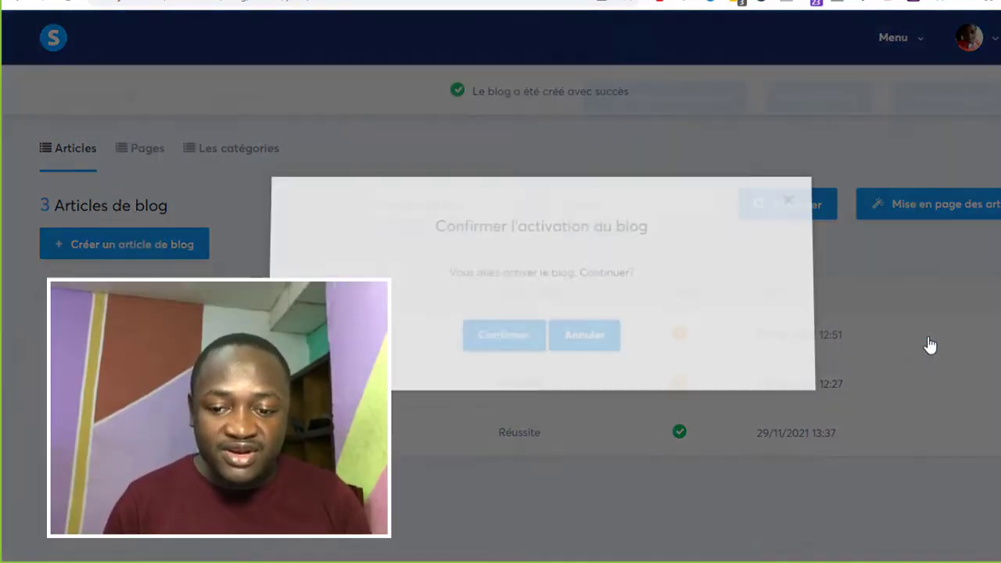
{"action": "left_click", "coordinate": [503, 344]}
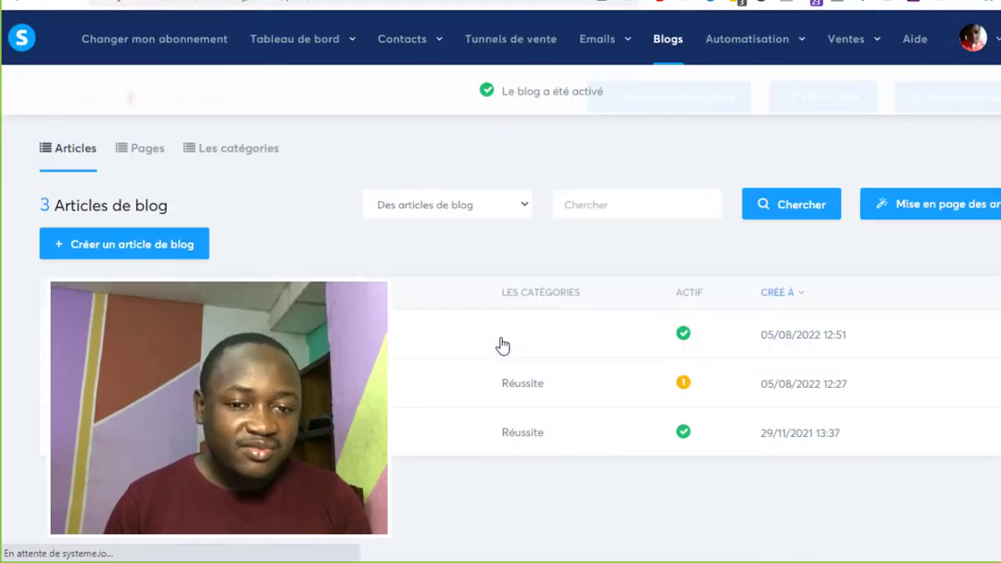
{"action": "mouse_move", "coordinate": [689, 387]}
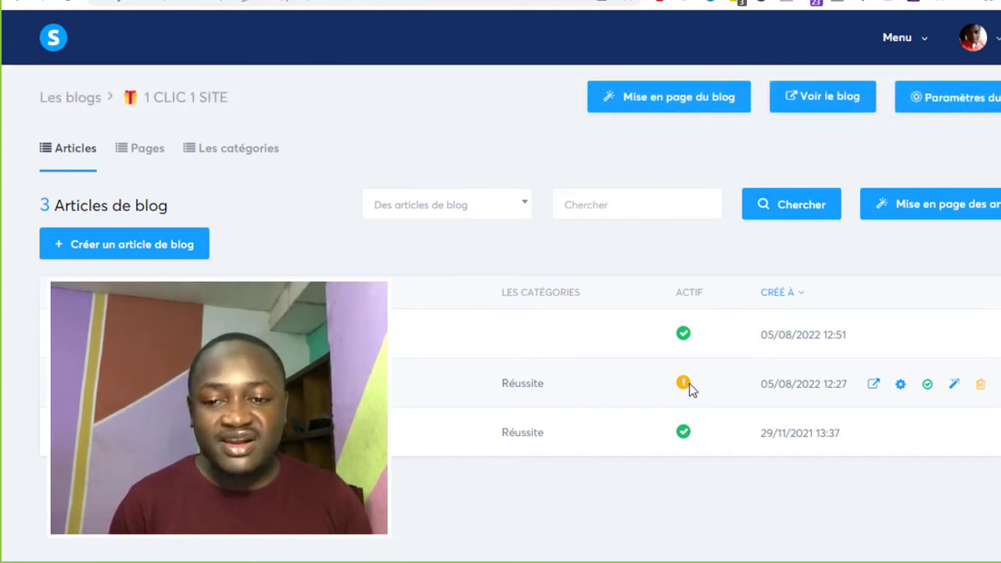
{"action": "mouse_move", "coordinate": [685, 336]}
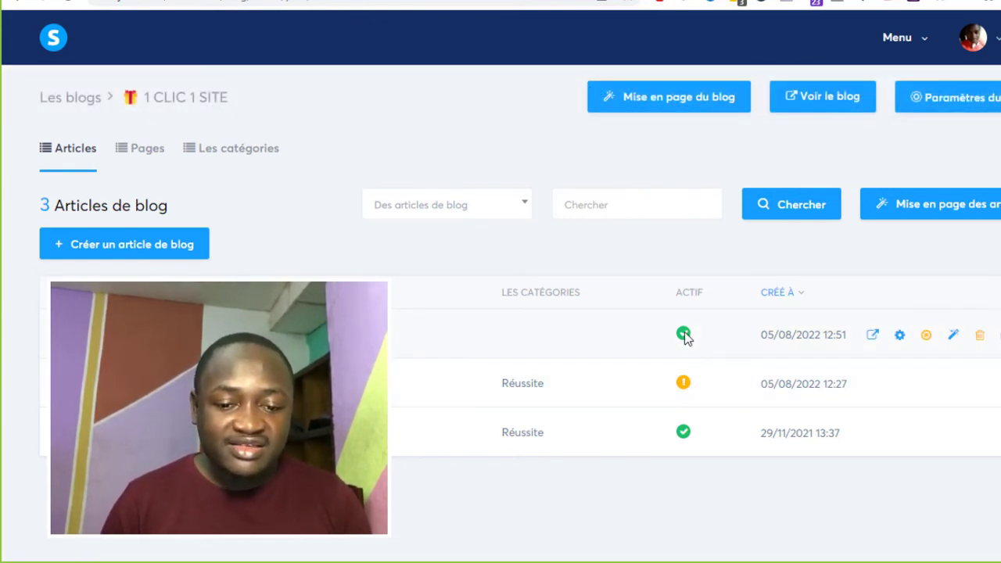
- Open the new article in the page editor and add a Titre element reading "titre de notre article" in the empty content area
{"action": "left_click", "coordinate": [952, 339]}
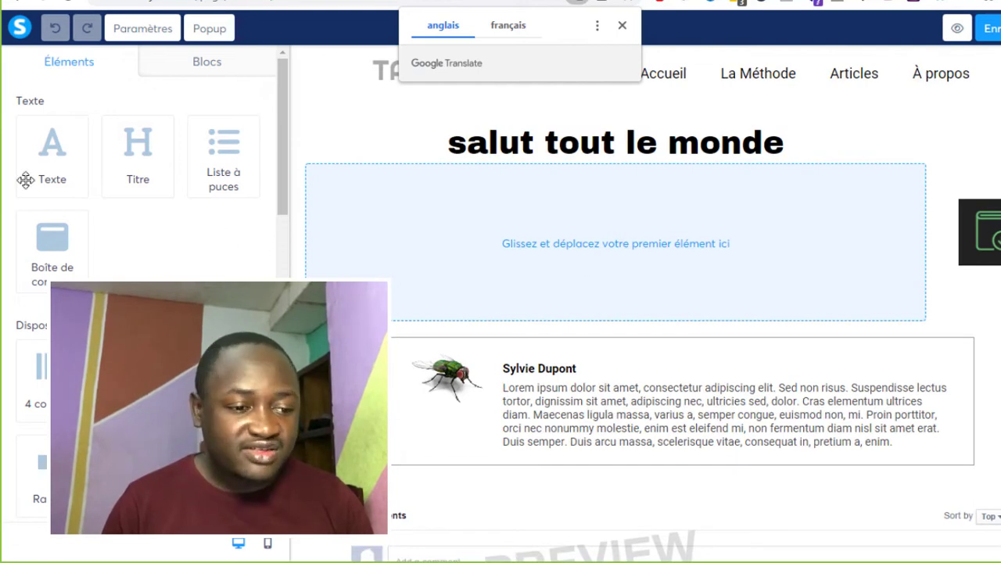
{"action": "left_click_drag", "start_coordinate": [624, 235], "coordinate": [571, 231]}
{"action": "left_click", "coordinate": [648, 236]}
{"action": "type", "text": "ti"}
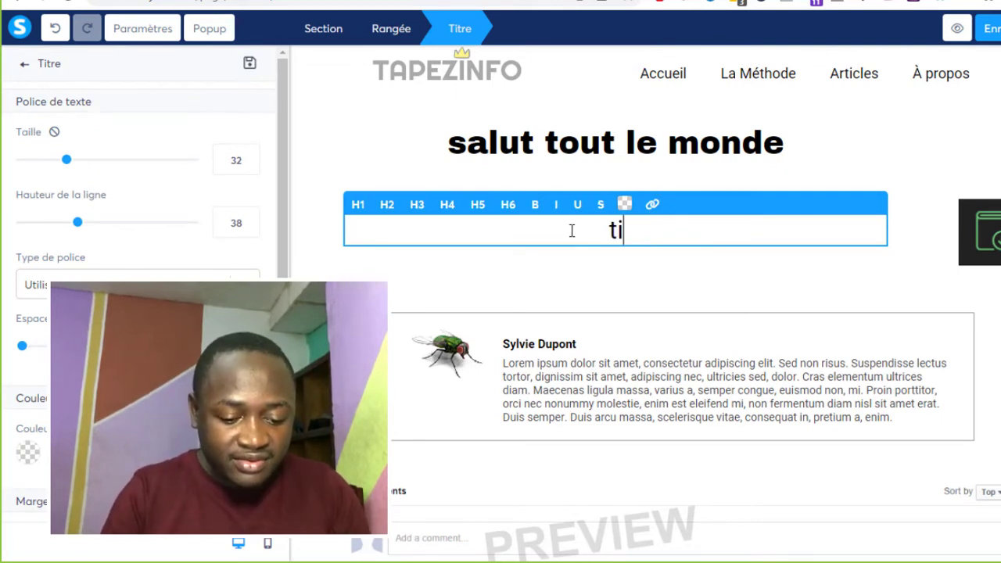
{"action": "type", "text": "tre de no"}
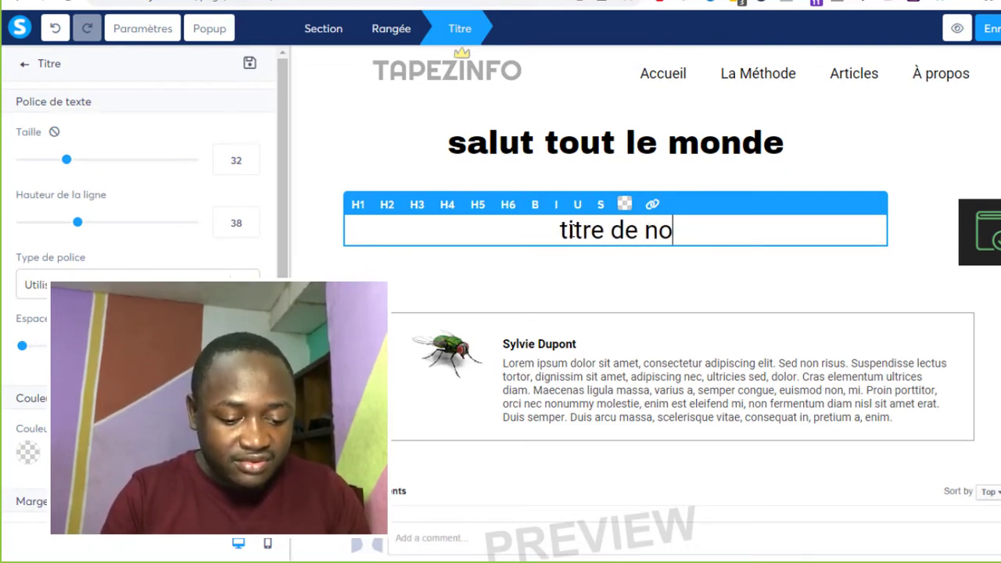
{"action": "type", "text": "tre article"}
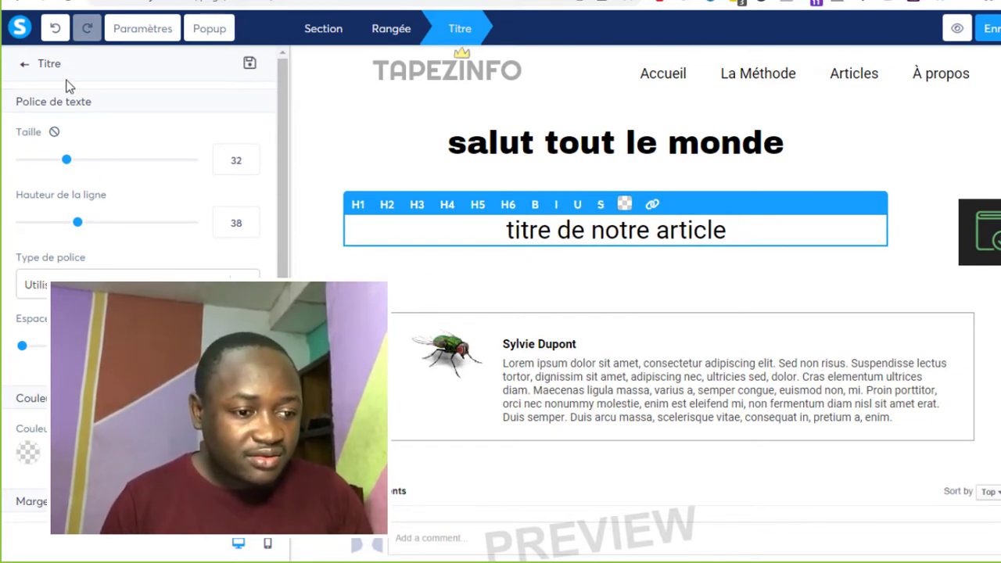
- Add two Texte elements below the article title, separate them with an empty line, and save the page
{"action": "left_click", "coordinate": [25, 64]}
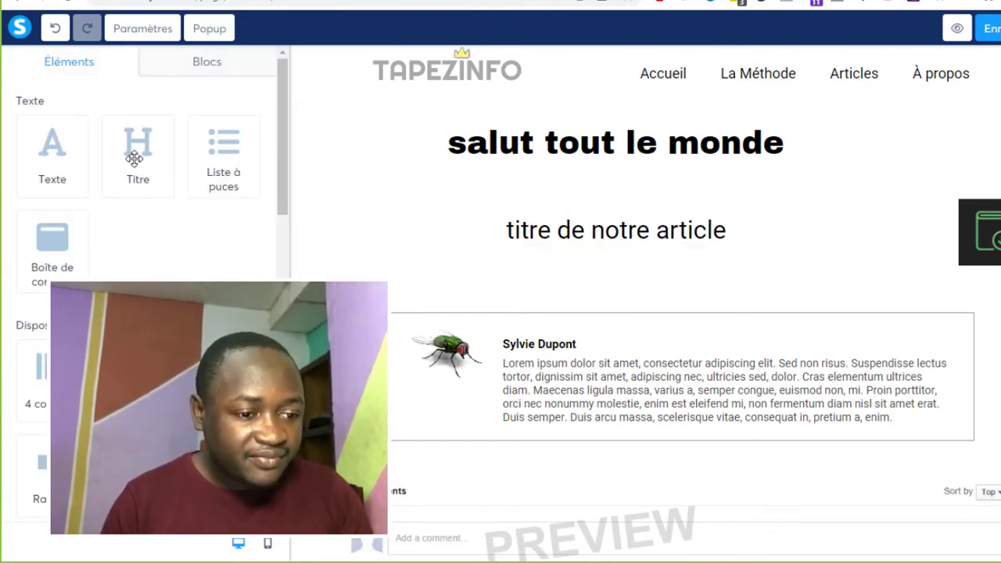
{"action": "left_click_drag", "start_coordinate": [62, 170], "coordinate": [636, 266]}
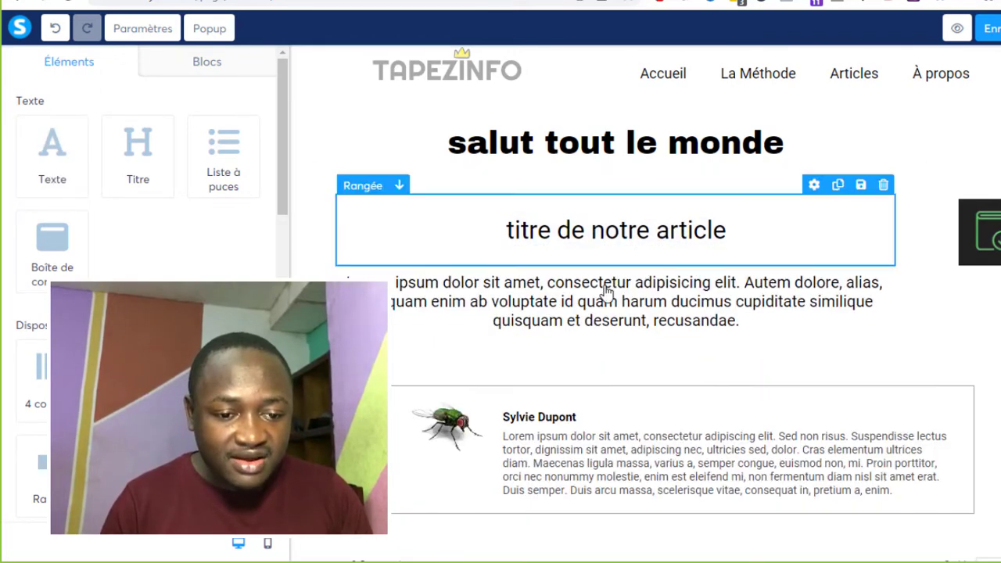
{"action": "left_click_drag", "start_coordinate": [53, 157], "coordinate": [630, 342]}
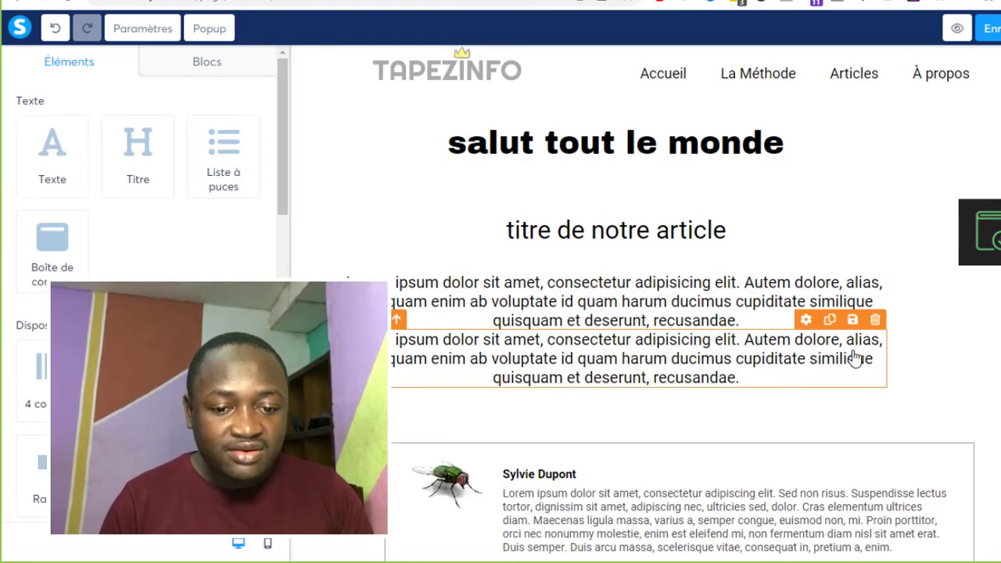
{"action": "left_click", "coordinate": [749, 321]}
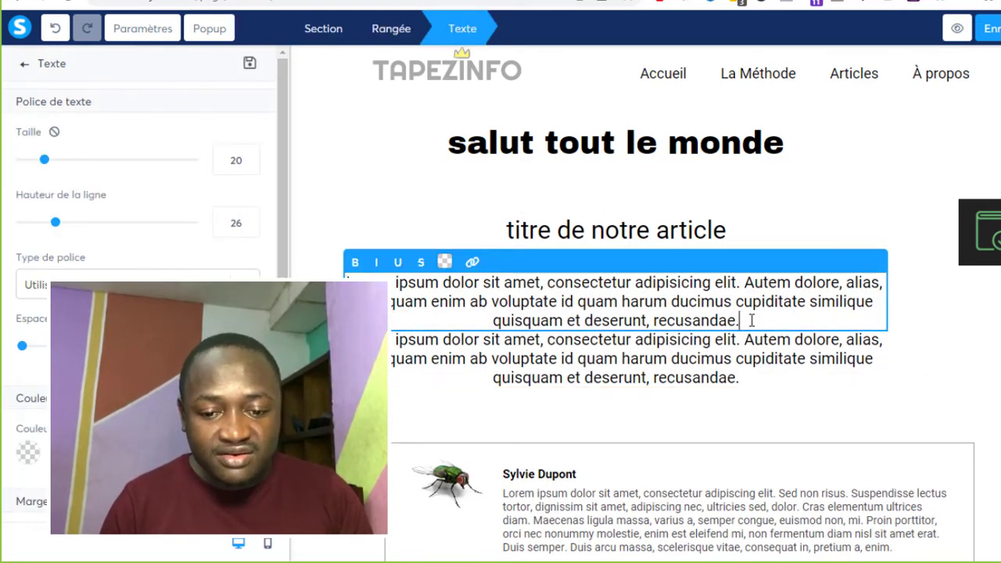
{"action": "key", "text": "Return"}
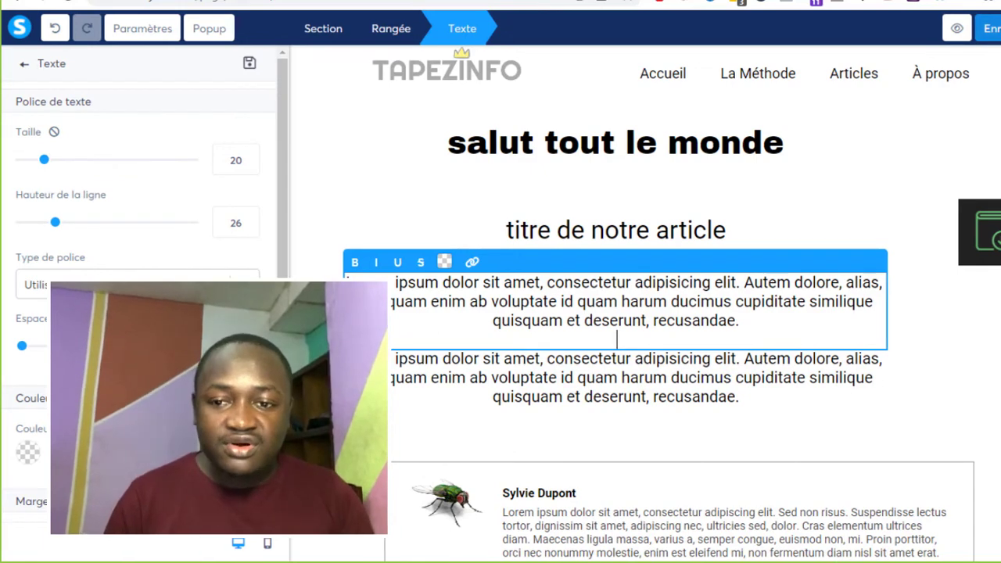
{"action": "left_click", "coordinate": [931, 36]}
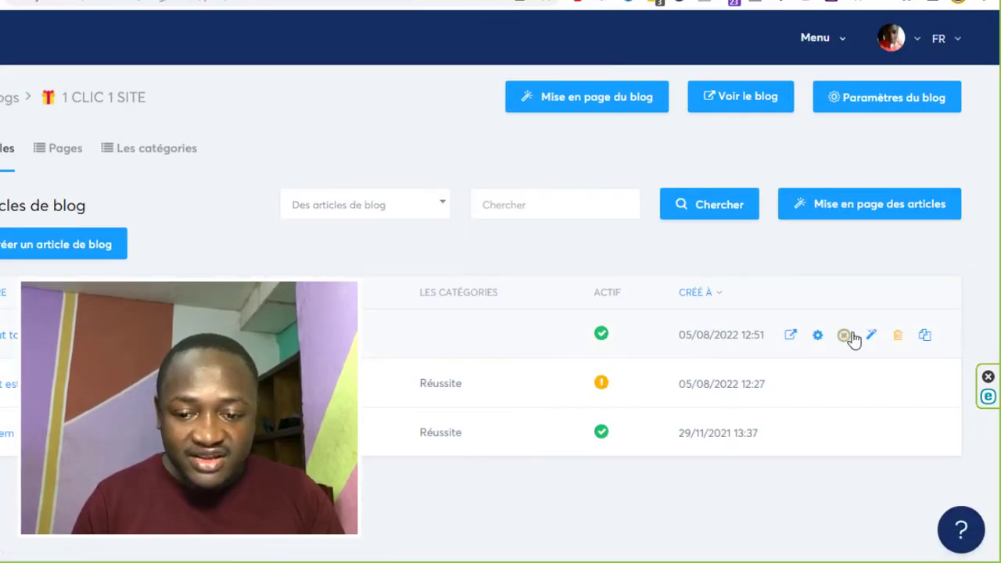
- View the published "salut tout le monde" article and check its title, text paragraphs and comments area
{"action": "left_click", "coordinate": [792, 341]}
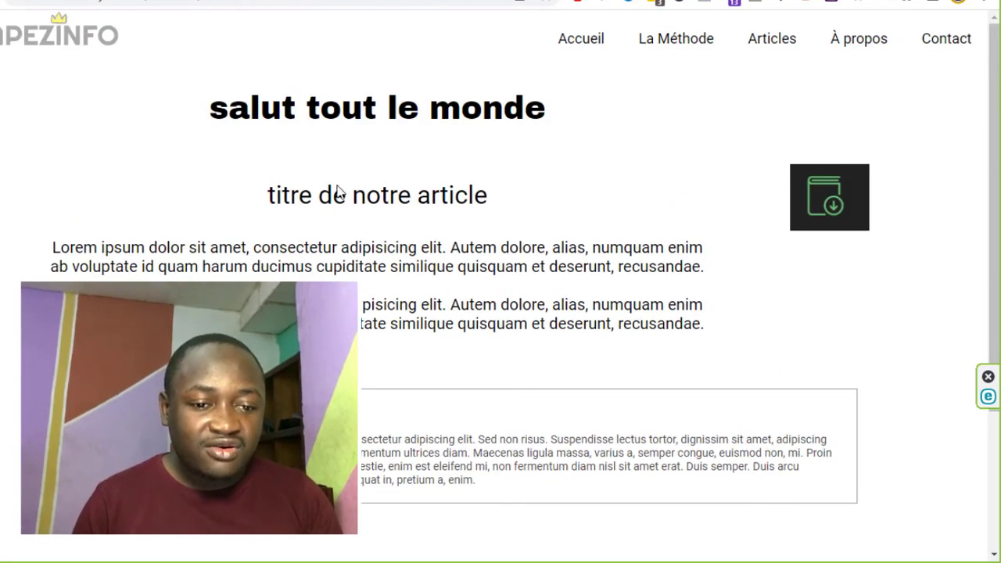
{"action": "left_click_drag", "start_coordinate": [268, 196], "coordinate": [585, 204]}
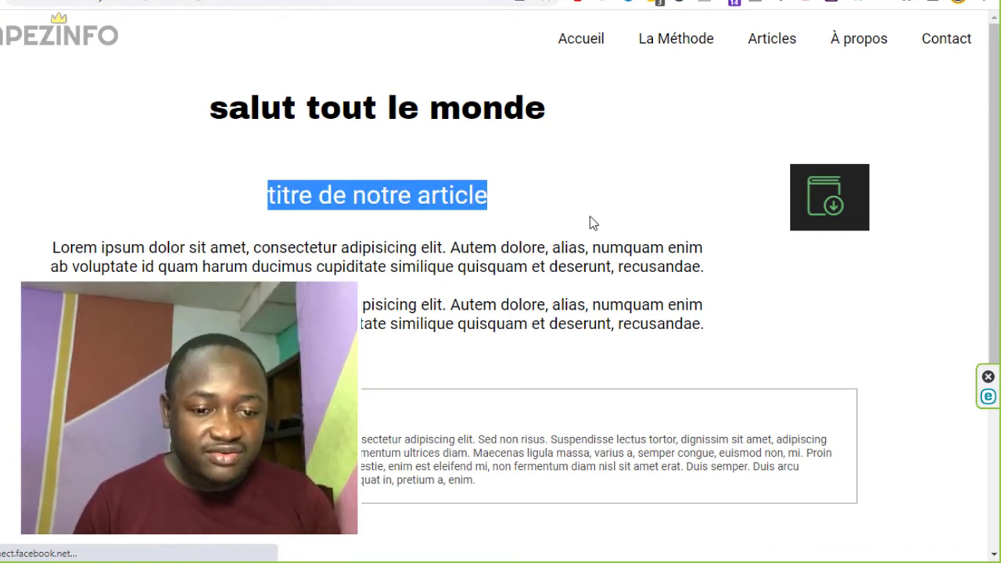
{"action": "left_click_drag", "start_coordinate": [130, 266], "coordinate": [765, 270]}
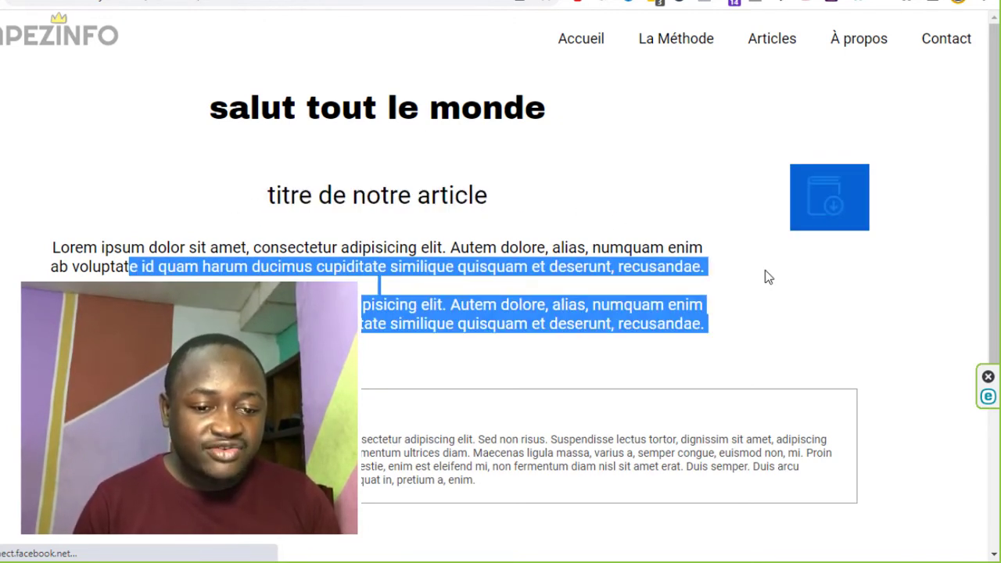
{"action": "left_click", "coordinate": [602, 248]}
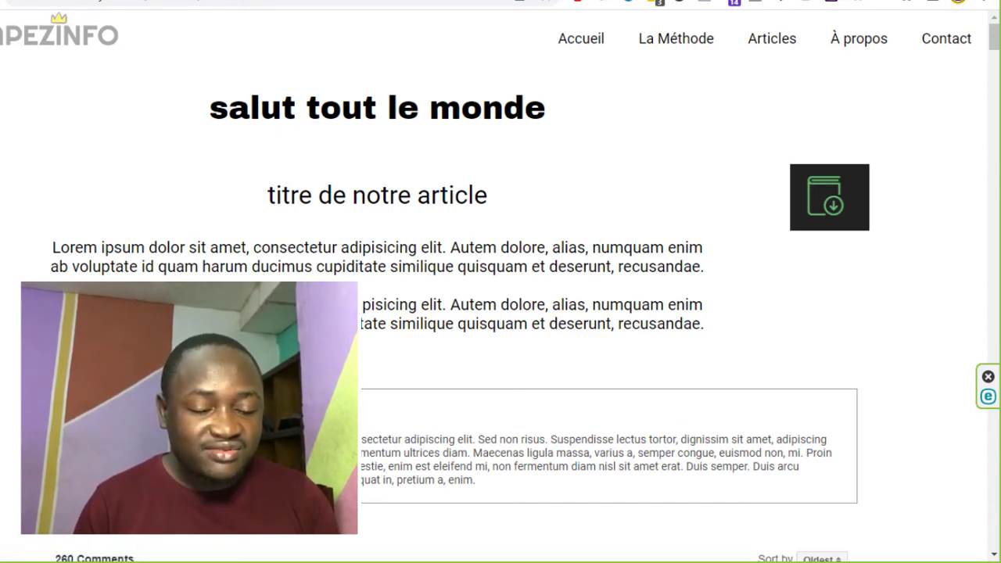
{"action": "scroll", "coordinate": [501, 312], "scroll_direction": "down", "scroll_amount": 5}
{"action": "scroll", "coordinate": [500, 313], "scroll_direction": "up", "scroll_amount": 5}
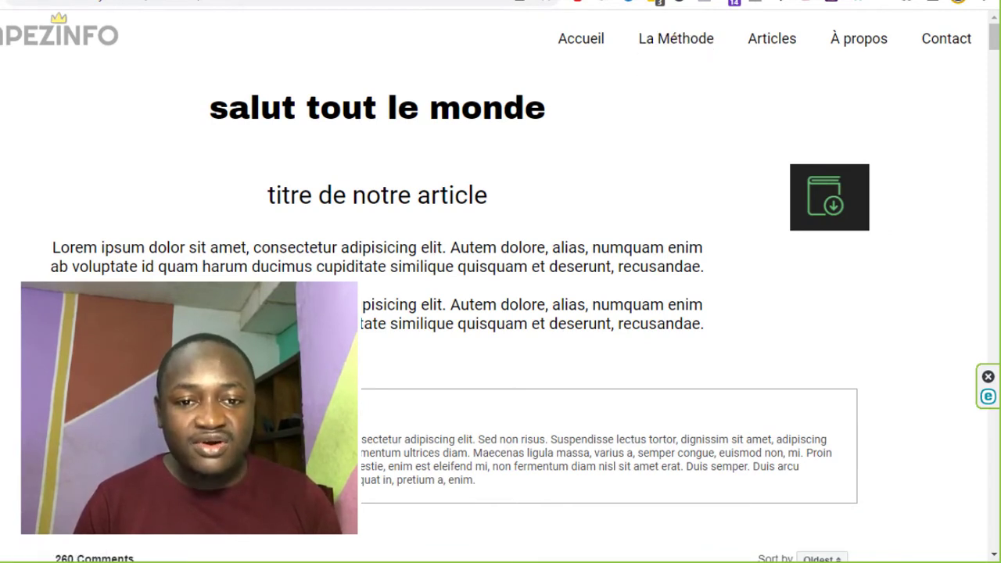
{"action": "key", "text": "ctrl+Tab"}
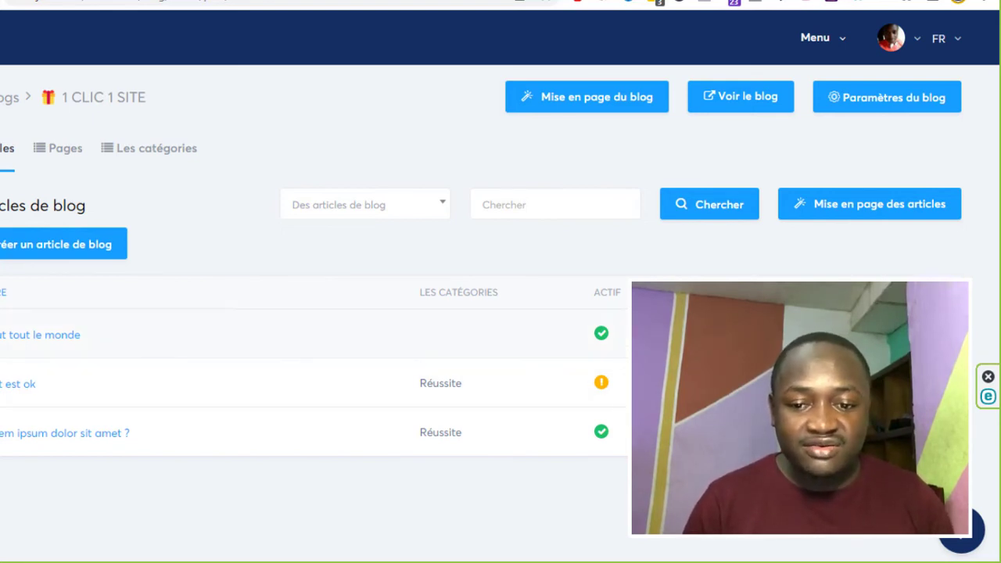
{"action": "left_click", "coordinate": [715, 96]}
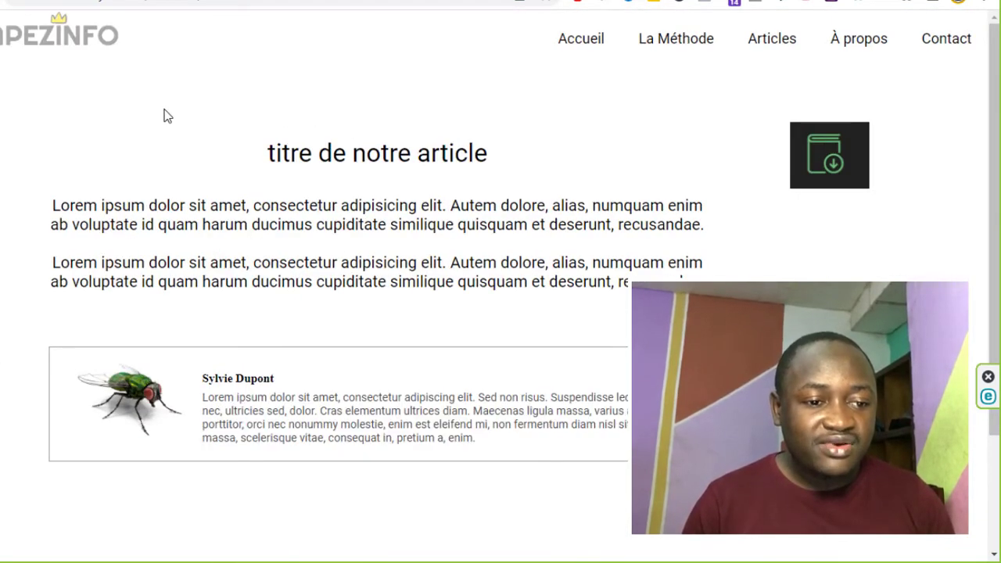
{"action": "left_click", "coordinate": [319, 2]}
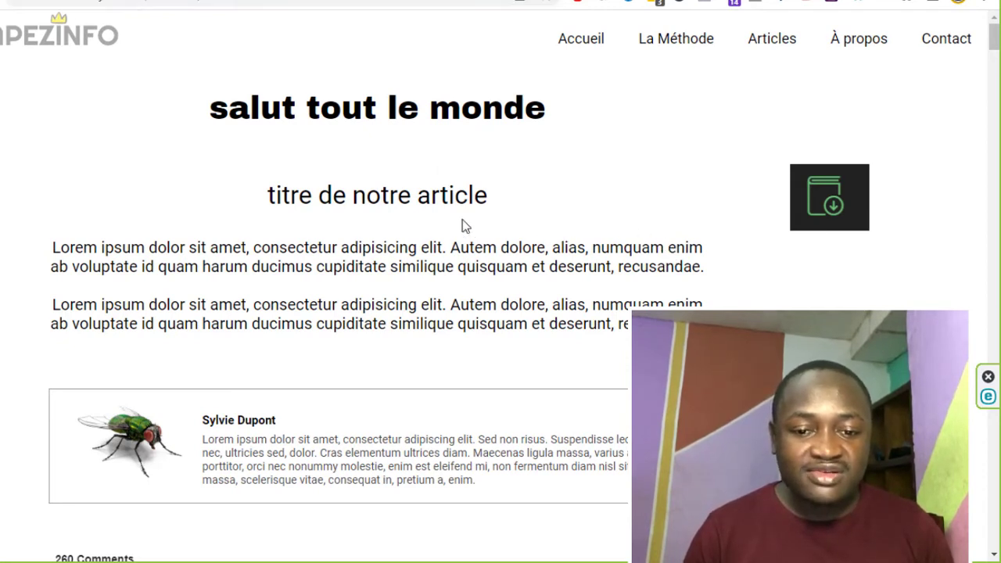
- Switch to the WordPress.com dashboard of the educdunet site and look through its traffic statistics
{"action": "key", "text": "ctrl+Tab"}
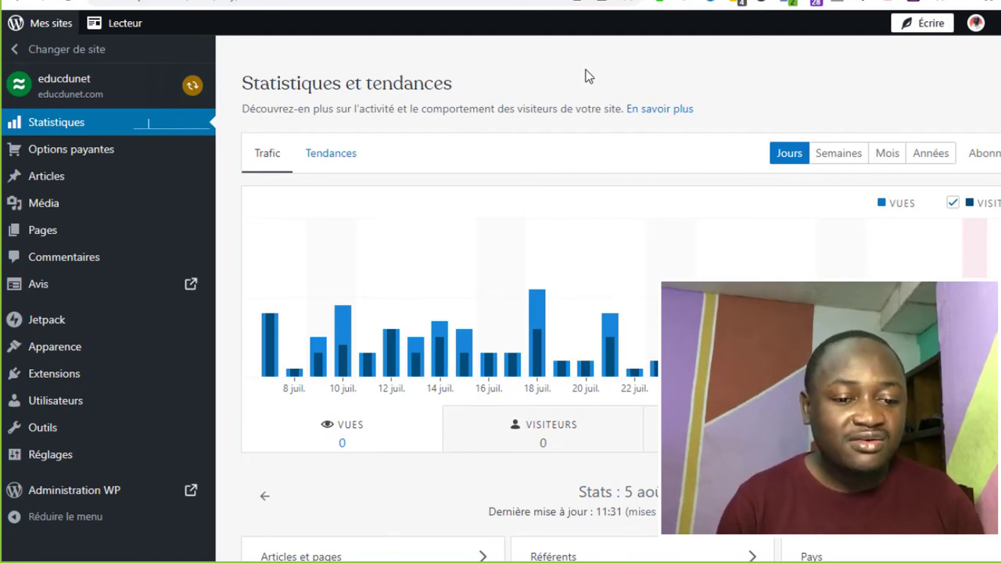
{"action": "scroll", "coordinate": [722, 237], "scroll_direction": "down", "scroll_amount": 5}
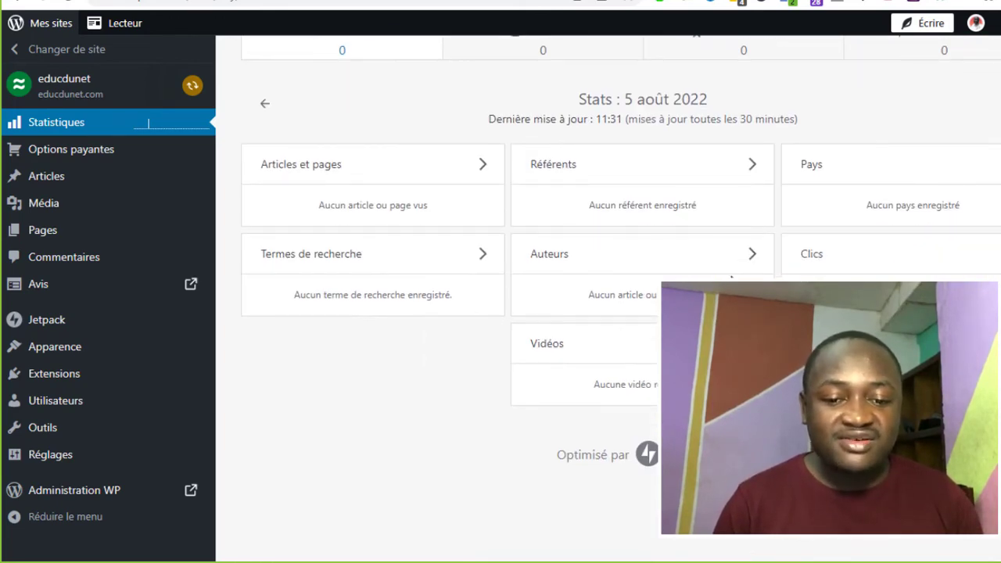
{"action": "scroll", "coordinate": [477, 364], "scroll_direction": "up", "scroll_amount": 5}
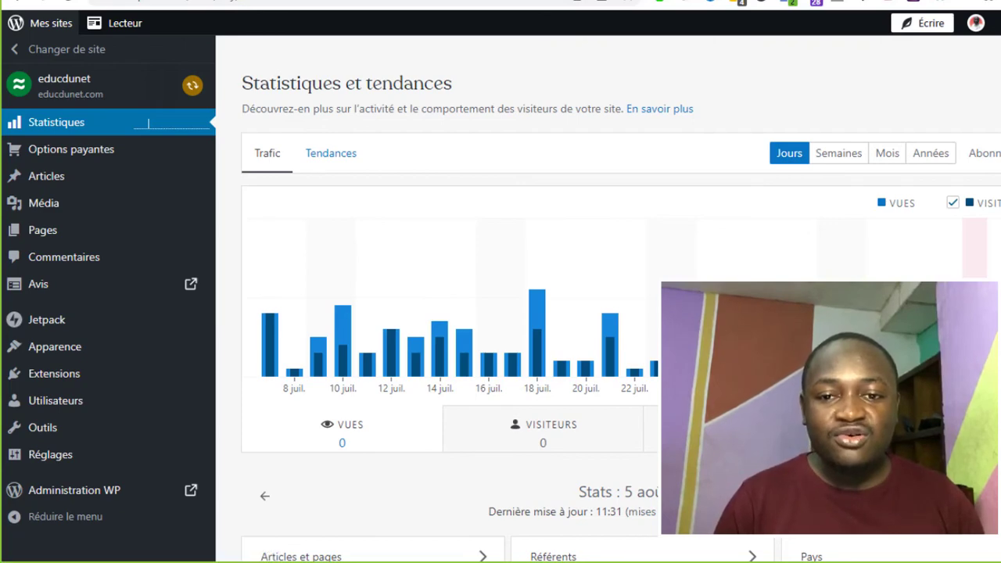
- Switch to the Blogger dashboard of univers informatique and examine its statistics and its AdSense revenue options
{"action": "key", "text": "ctrl+Tab"}
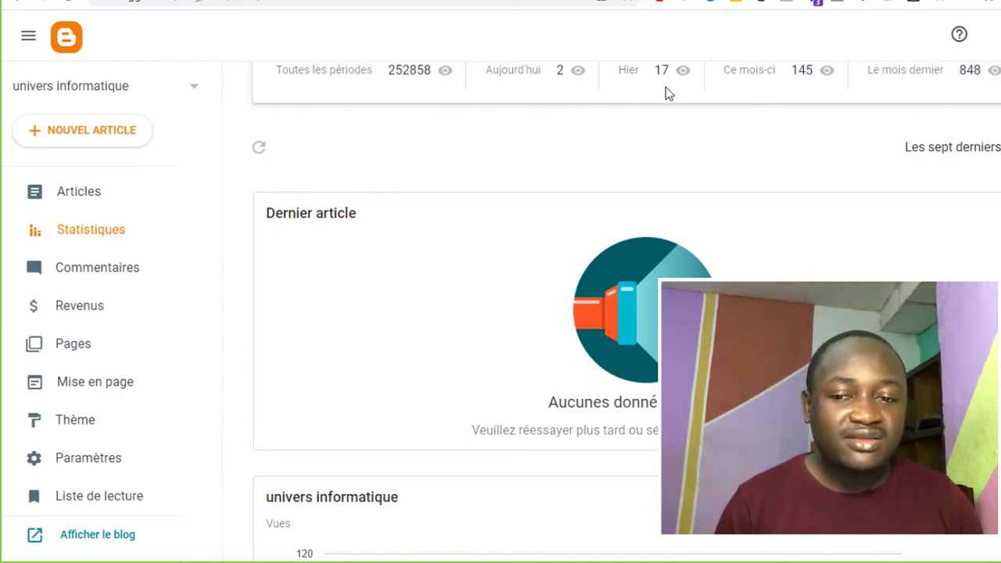
{"action": "scroll", "coordinate": [780, 152], "scroll_direction": "up", "scroll_amount": 2}
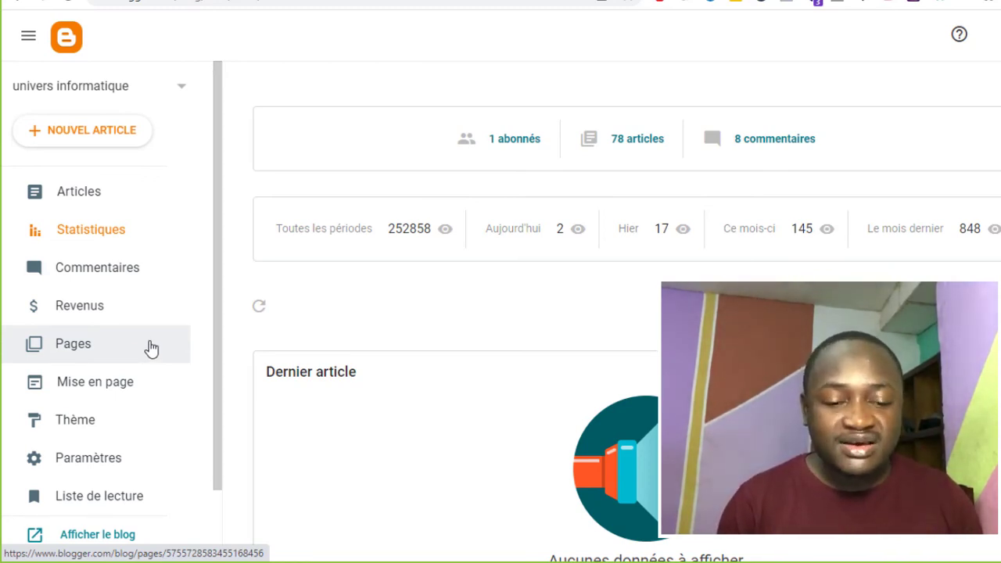
{"action": "left_click", "coordinate": [86, 308]}
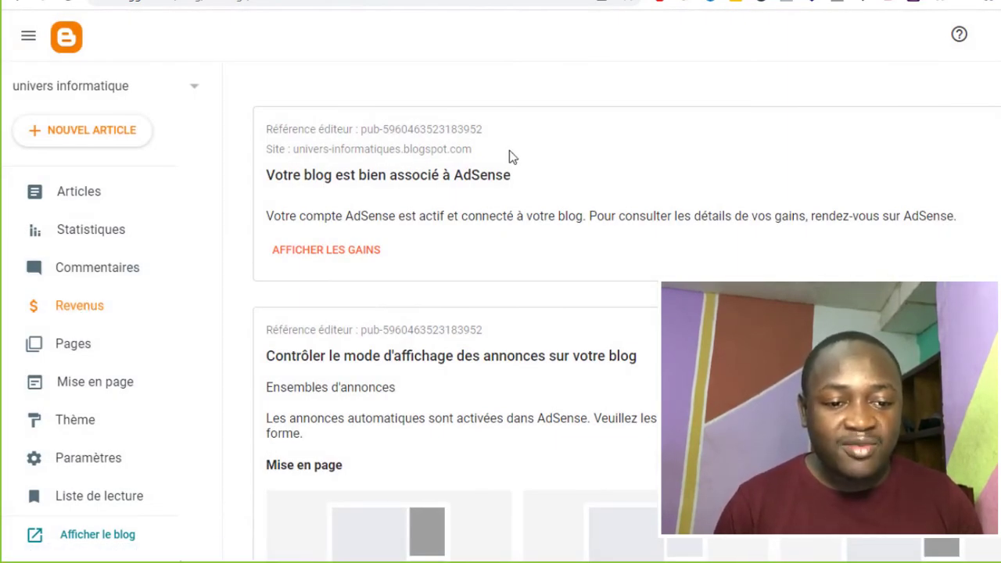
{"action": "scroll", "coordinate": [431, 322], "scroll_direction": "down", "scroll_amount": 3}
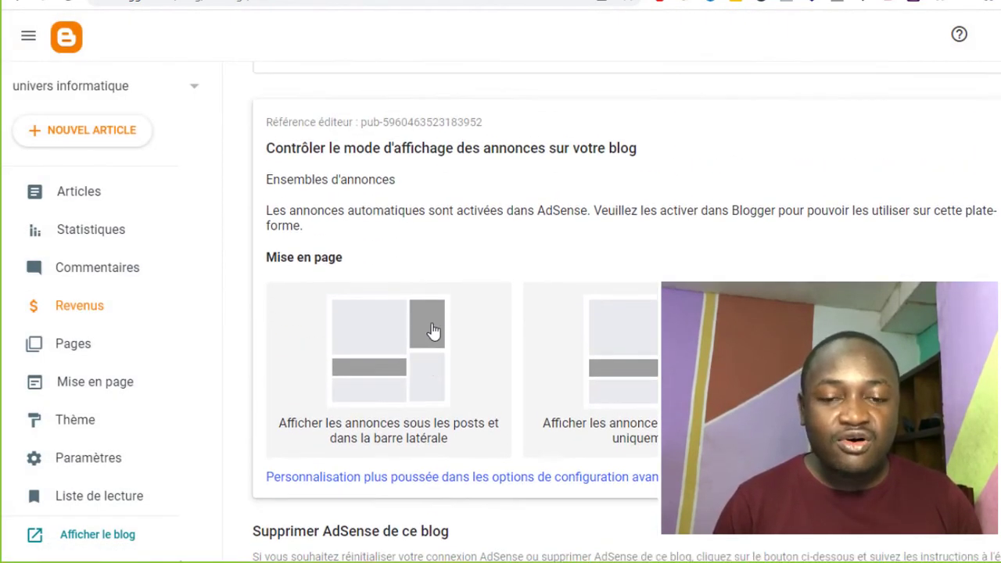
{"action": "scroll", "coordinate": [430, 329], "scroll_direction": "up", "scroll_amount": 3}
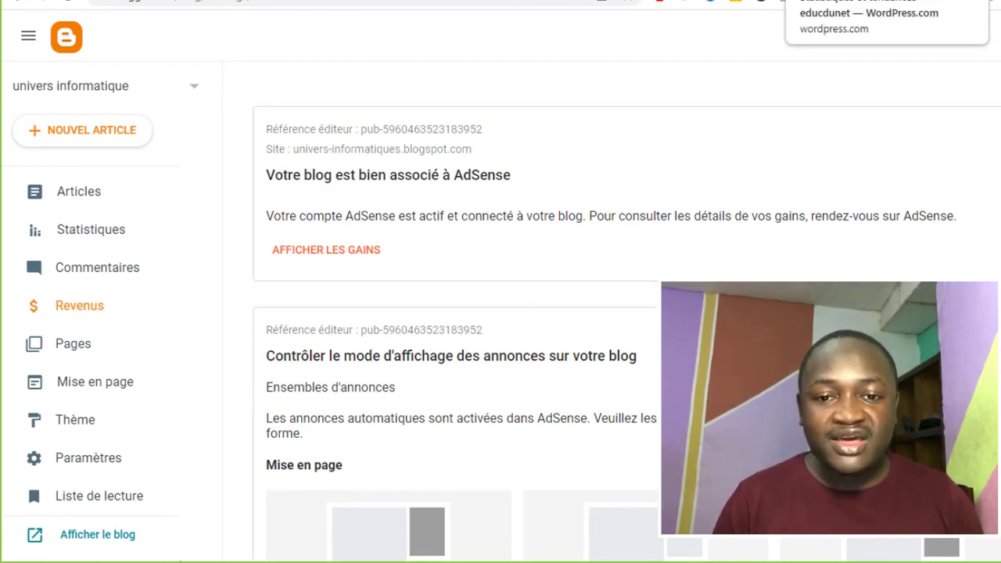
- Compare the WordPress.com statistics, the Blogger revenue page and the published systeme.io article
{"action": "left_click", "coordinate": [813, 2]}
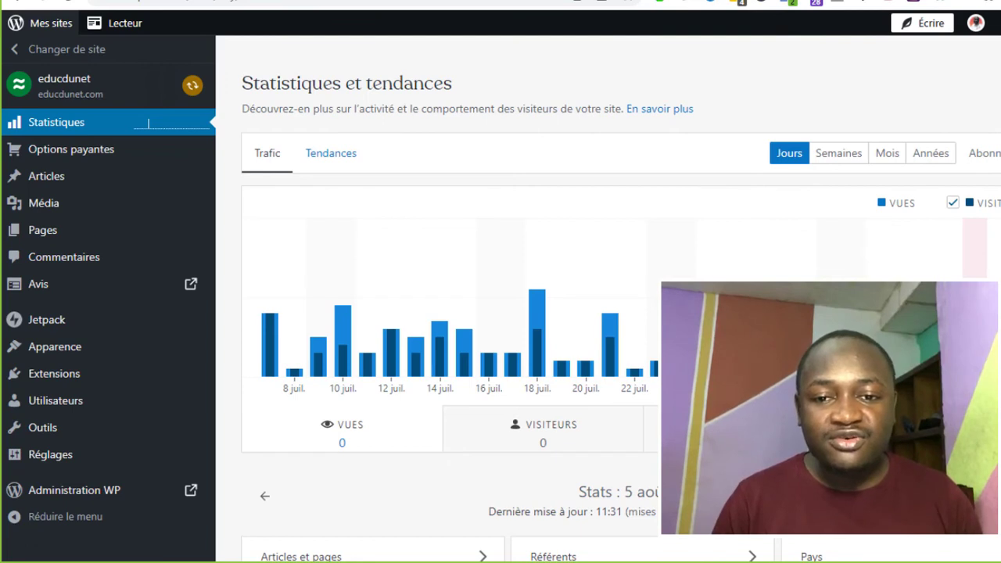
{"action": "left_click", "coordinate": [704, 1]}
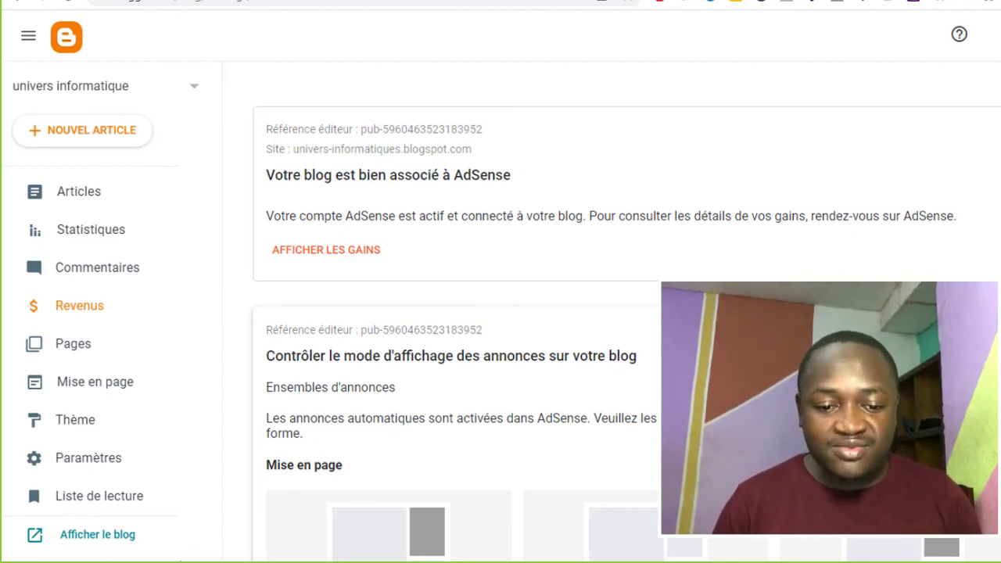
{"action": "scroll", "coordinate": [453, 312], "scroll_direction": "down", "scroll_amount": 2}
{"action": "scroll", "coordinate": [453, 313], "scroll_direction": "up", "scroll_amount": 2}
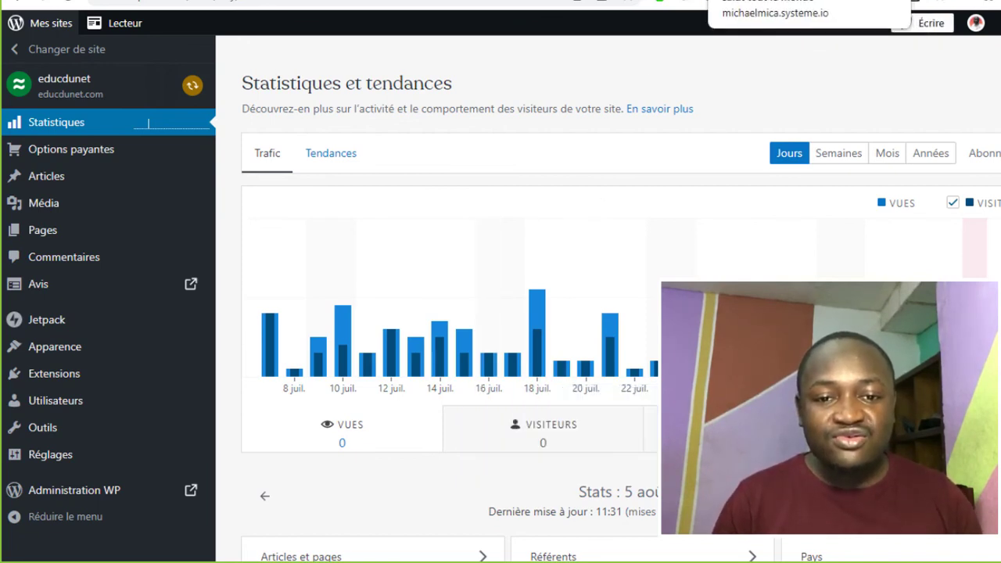
{"action": "left_click", "coordinate": [790, 1]}
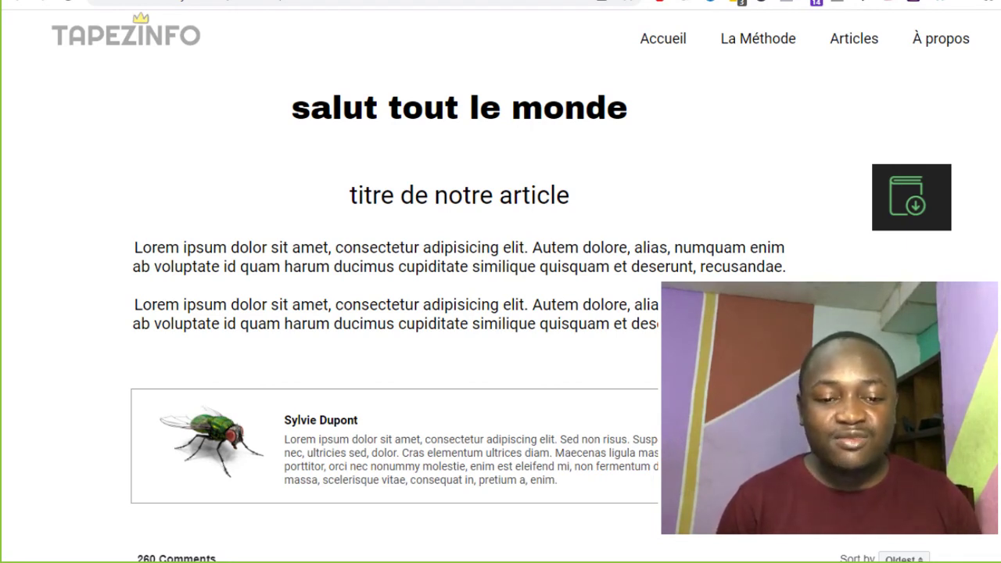
{"action": "key", "text": "ctrl+Tab"}
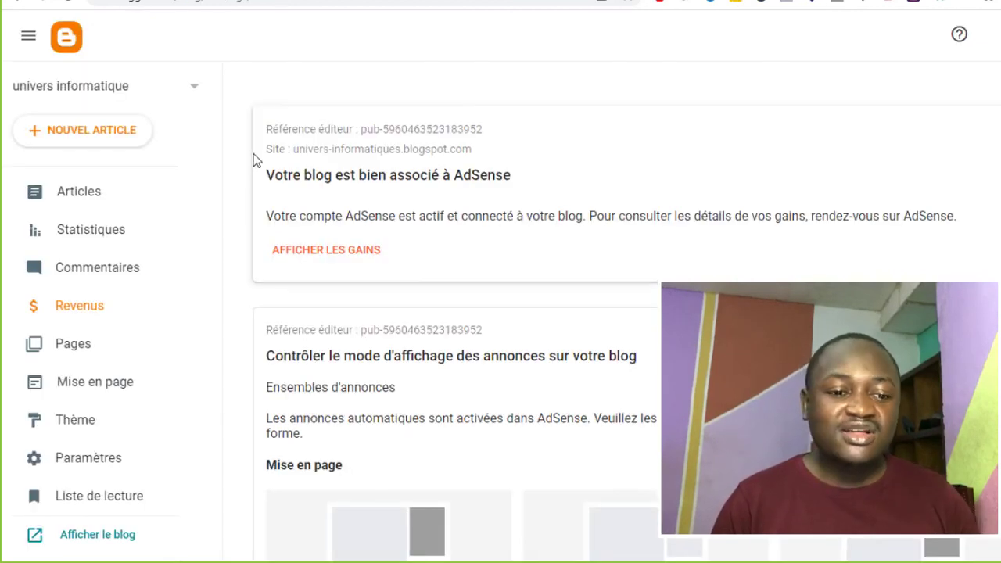